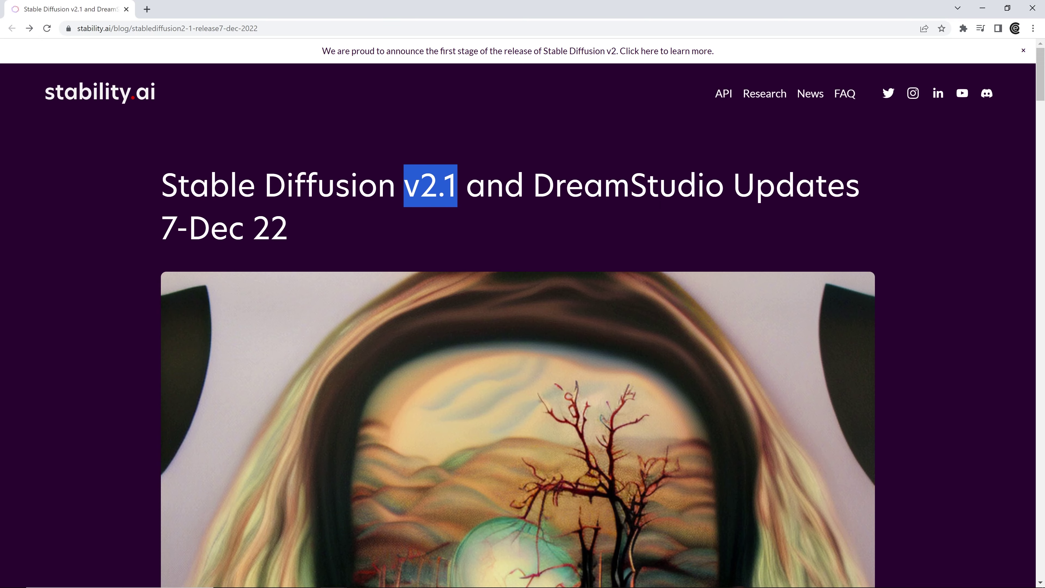
# Read the Stable Diffusion v2.1 release notes on dataset filtering, generating people, and improved anatomy and hands
pyautogui.click(385, 234)
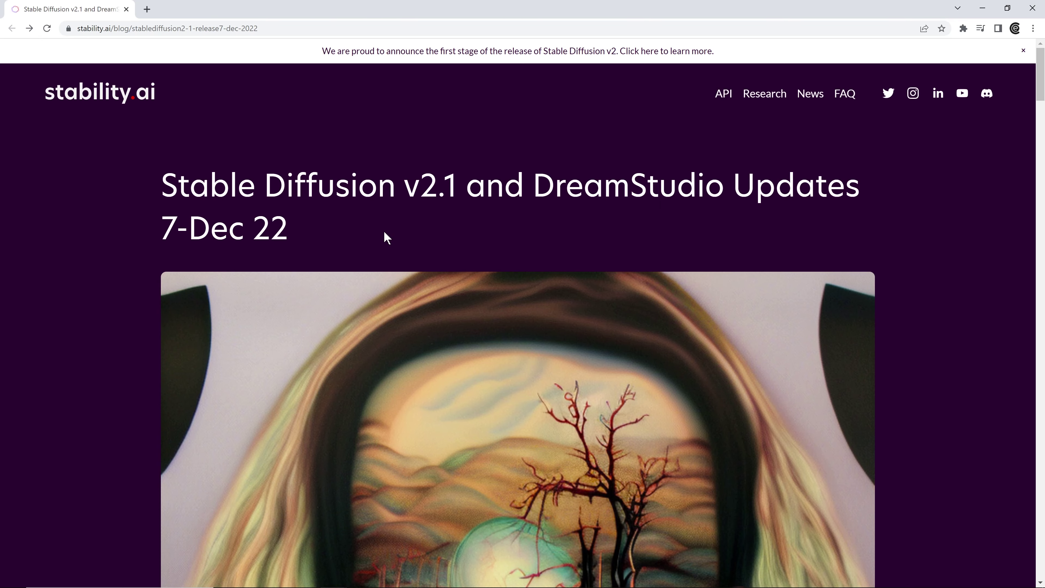
pyautogui.scroll(-6, 386, 234)
pyautogui.scroll(-10, 387, 235)
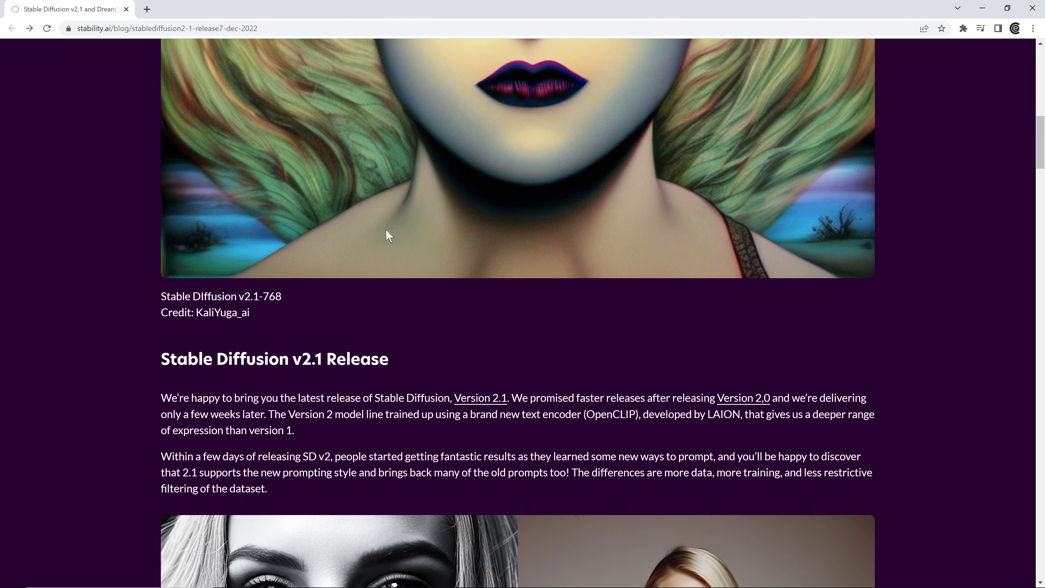
pyautogui.scroll(-10, 518, 314)
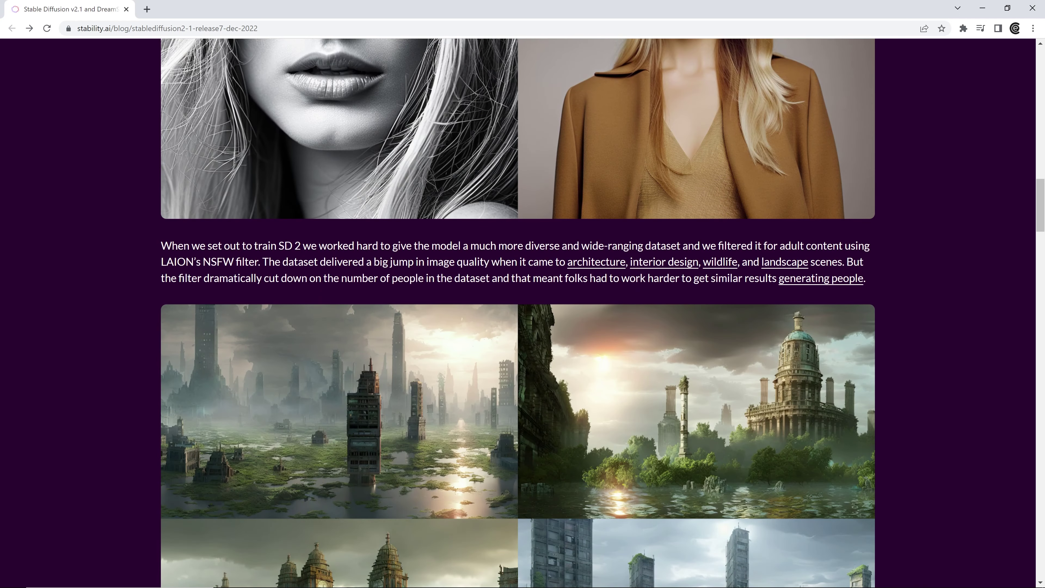
pyautogui.moveTo(566, 263); pyautogui.dragTo(843, 264)
pyautogui.click(843, 263)
pyautogui.moveTo(301, 246); pyautogui.dragTo(279, 246)
pyautogui.moveTo(866, 279); pyautogui.dragTo(779, 279)
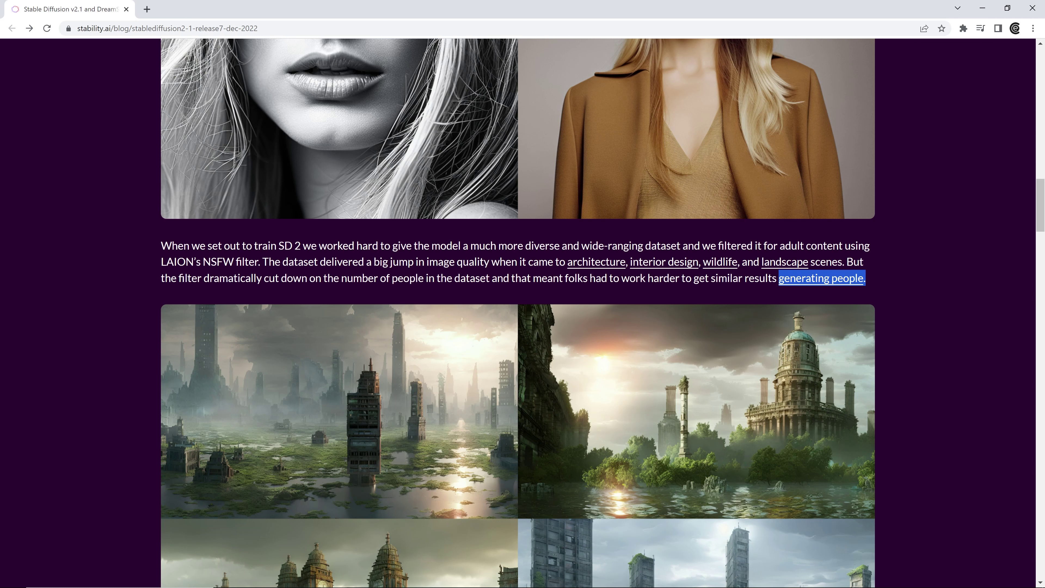
pyautogui.scroll(6, 779, 279)
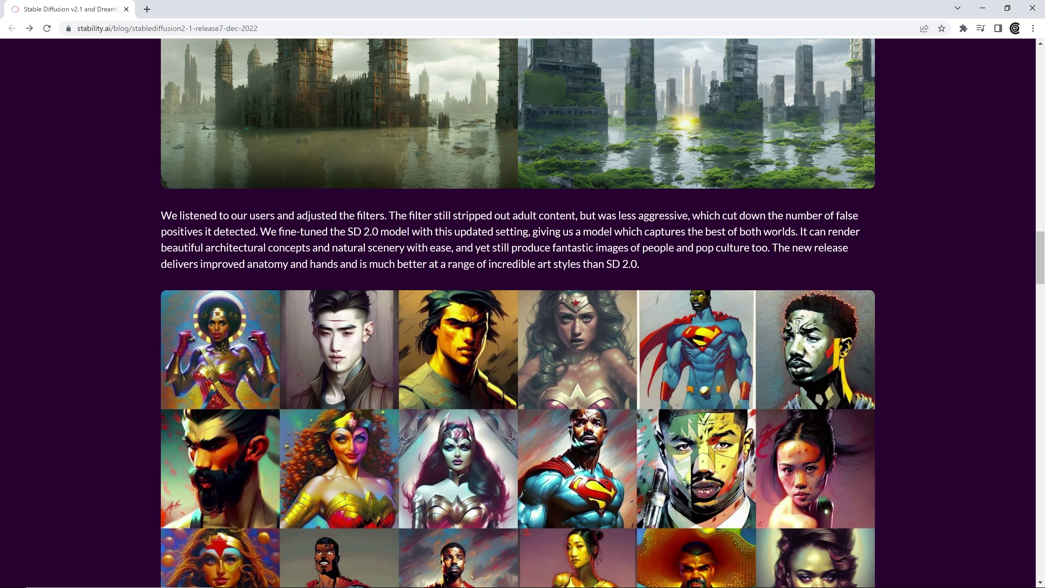
pyautogui.moveTo(389, 216); pyautogui.dragTo(582, 227)
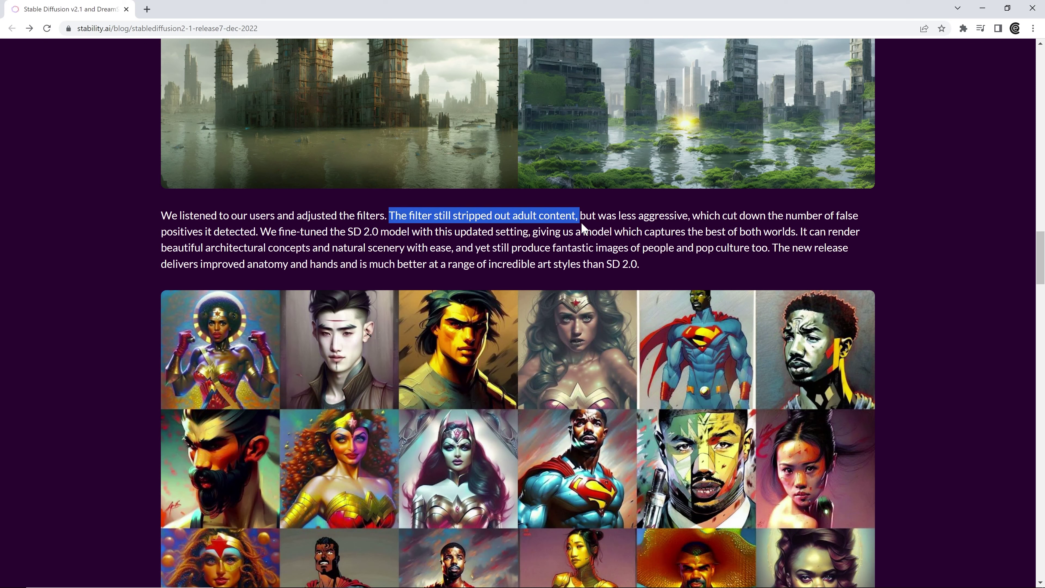
pyautogui.click(638, 229)
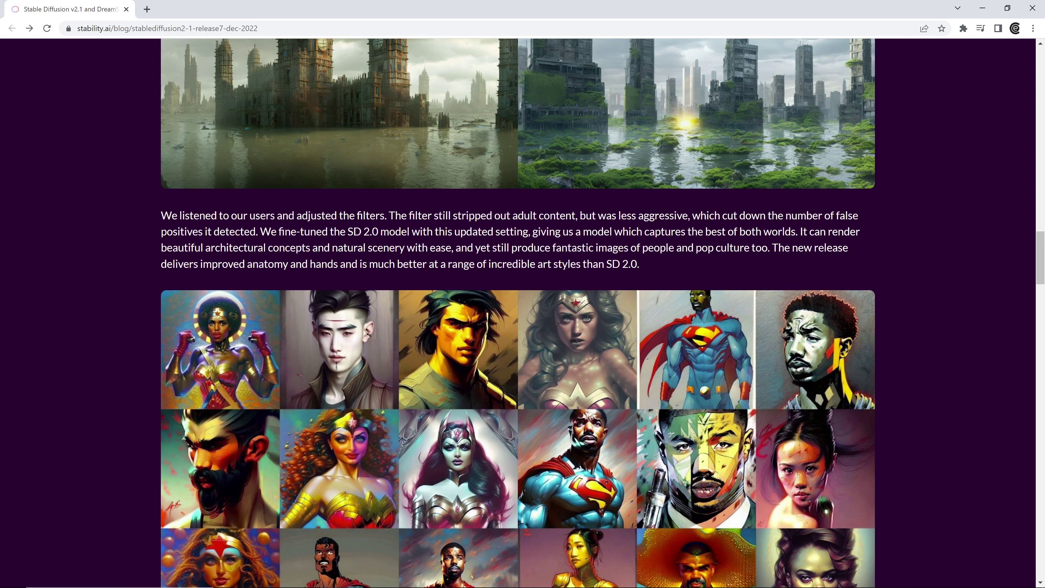
pyautogui.moveTo(200, 264); pyautogui.dragTo(391, 263)
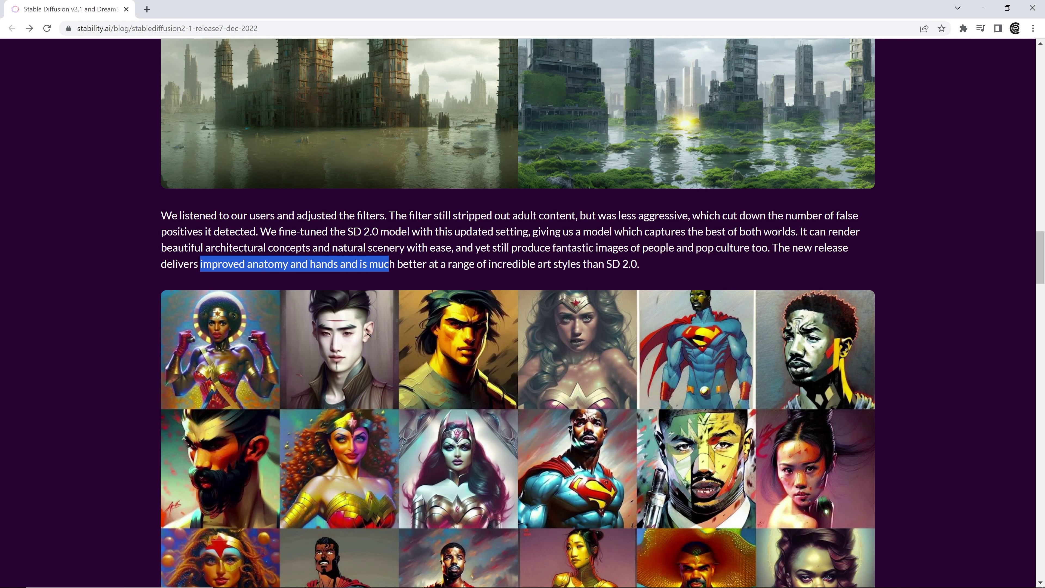
pyautogui.click(429, 256)
# Review the superhero samples, the widescreen images and their prompts, and the DreamStudio Updates section of the blog post
pyautogui.scroll(-3, 429, 255)
pyautogui.scroll(-6, 430, 256)
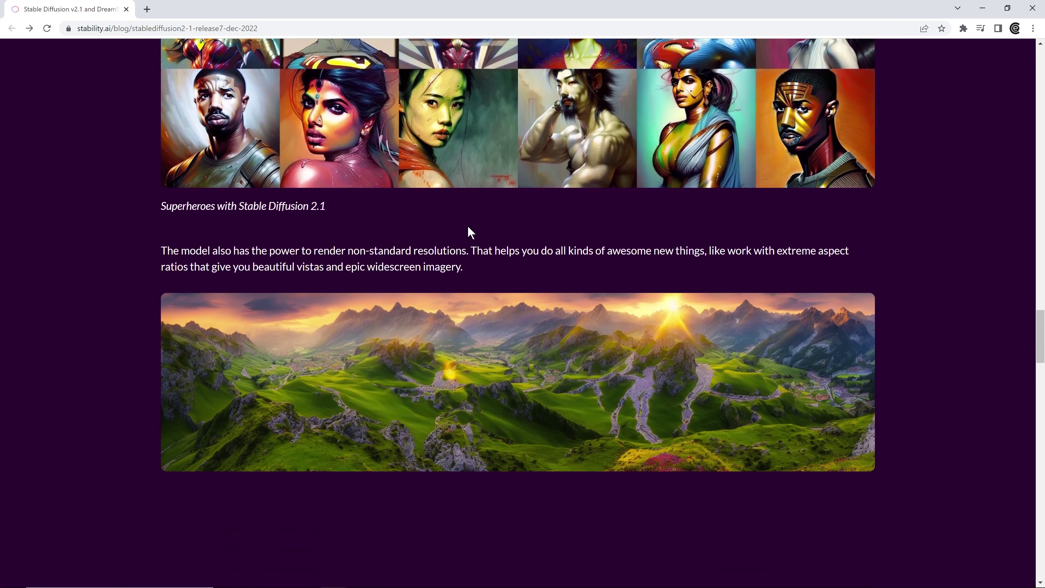
pyautogui.scroll(-3, 452, 221)
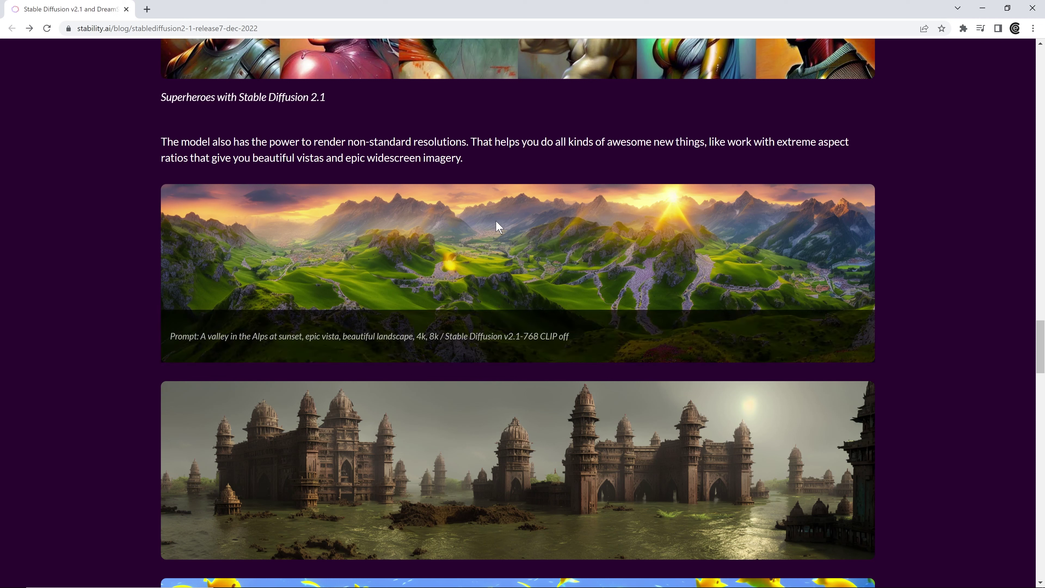
pyautogui.moveTo(227, 248)
pyautogui.scroll(-6, 621, 227)
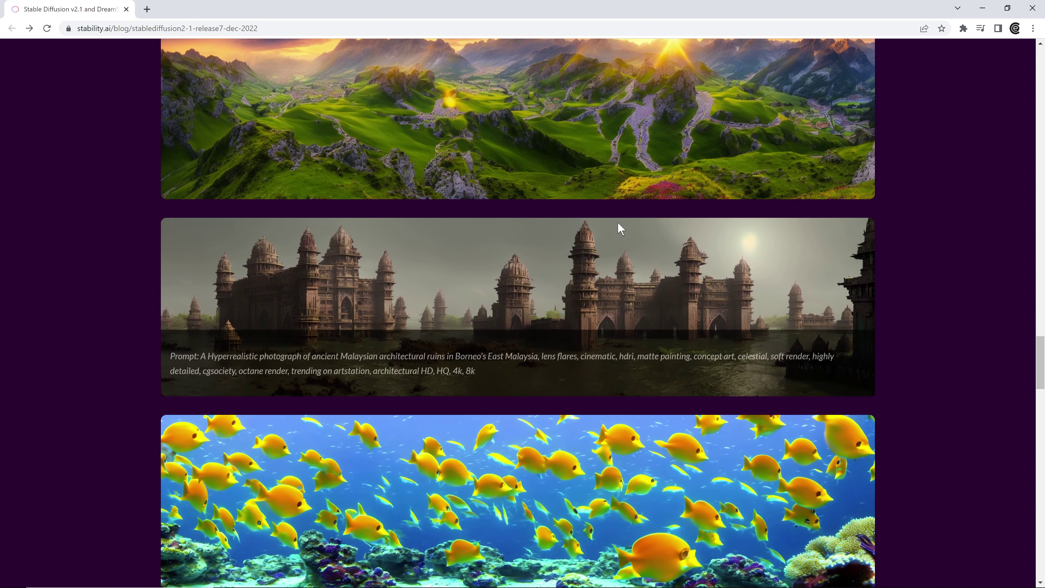
pyautogui.scroll(-6, 621, 224)
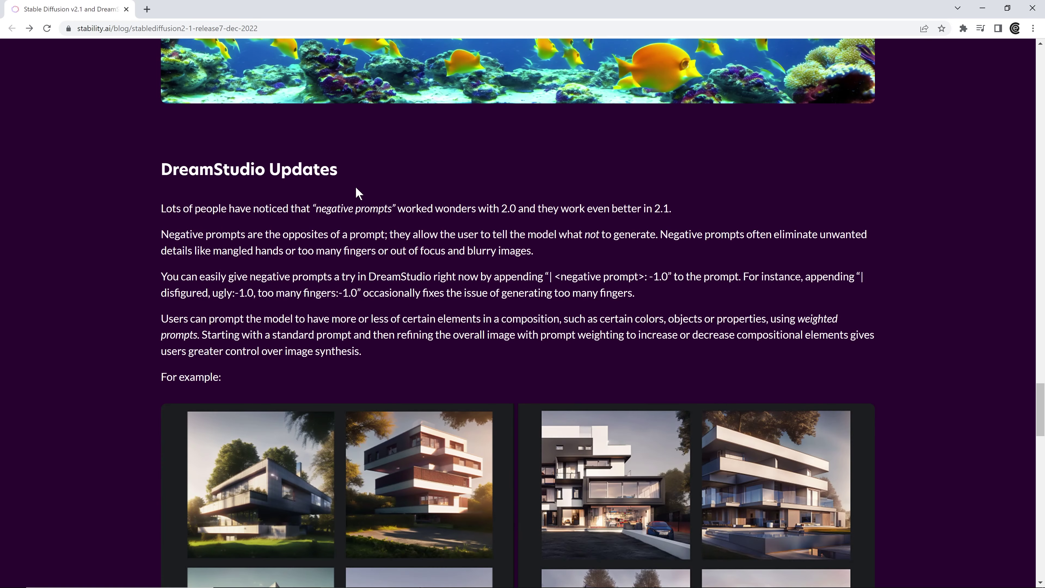
pyautogui.moveTo(355, 181); pyautogui.dragTo(189, 169)
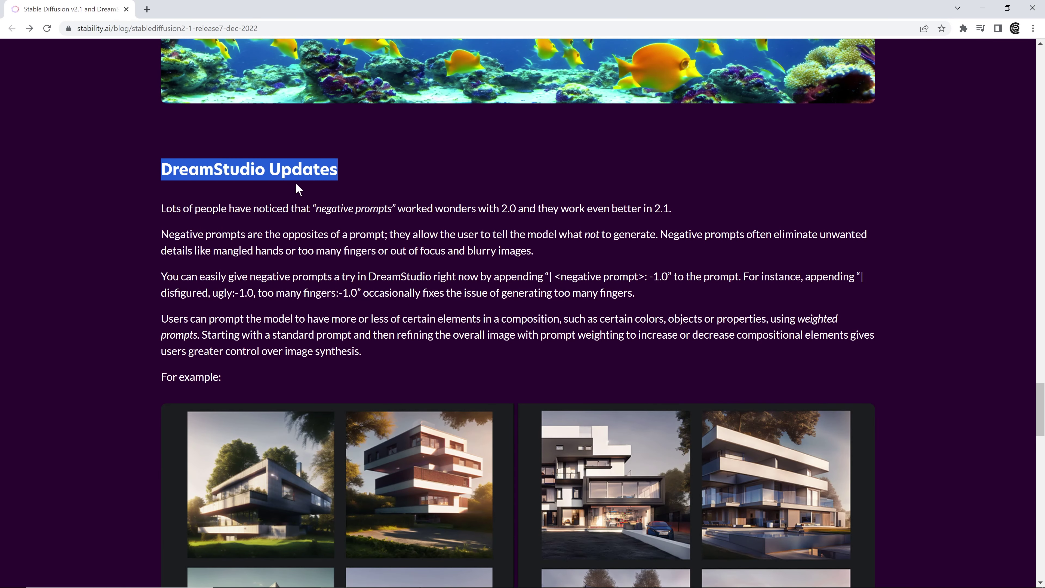
pyautogui.scroll(20, 299, 187)
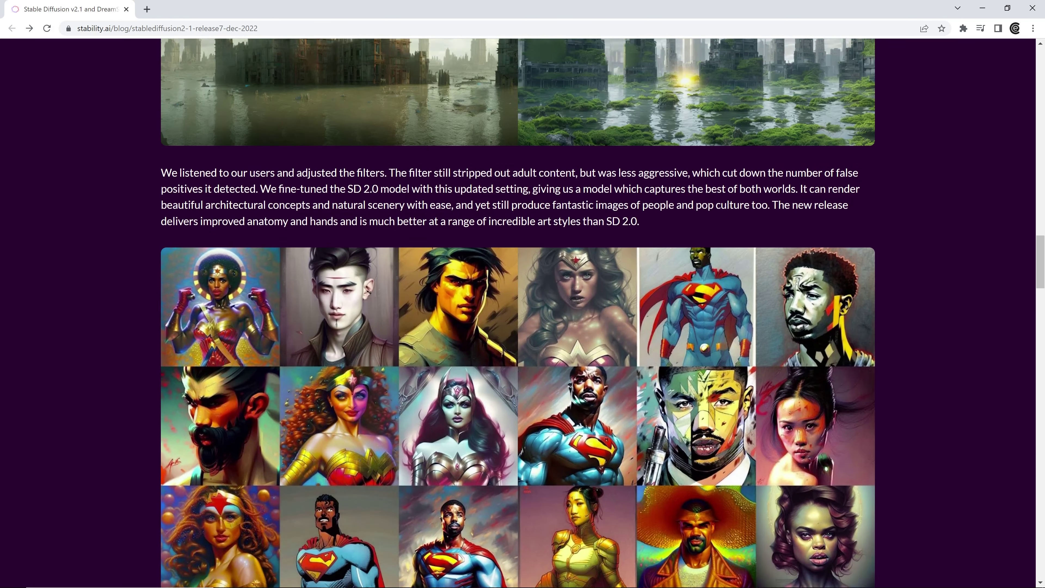
pyautogui.scroll(20, 299, 183)
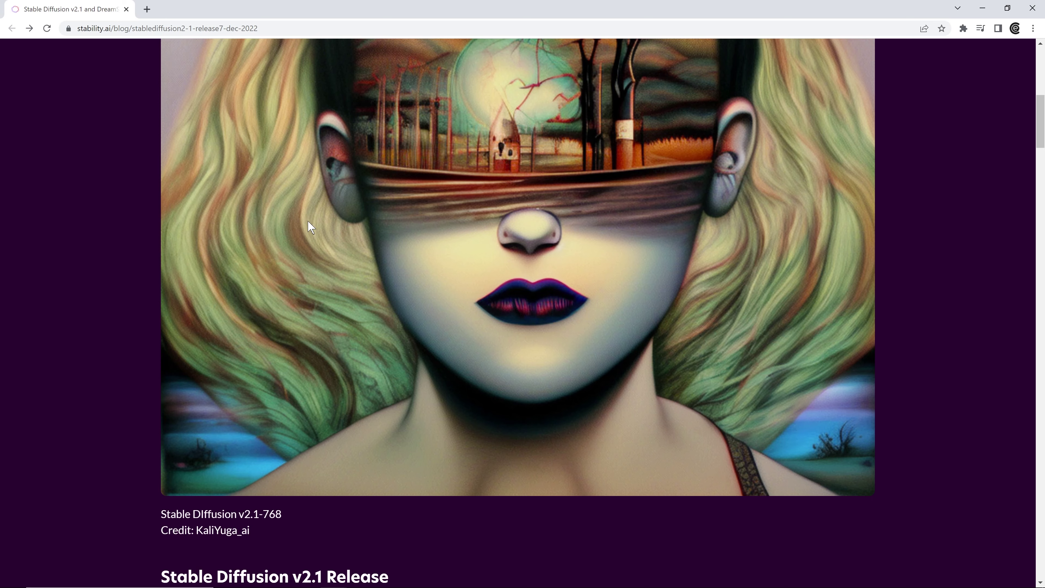
pyautogui.scroll(10, 321, 227)
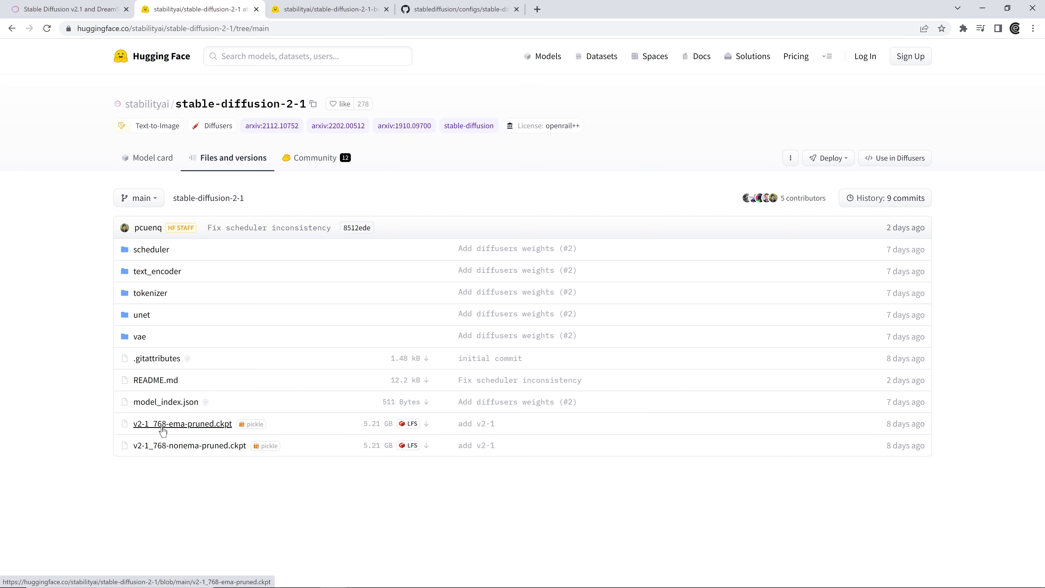
# Download v2-1_512-ema-pruned.ckpt from the stable-diffusion-2-1-base repository into stable-diffusion-webui\models\Stable-diffusion
pyautogui.click(317, 14)
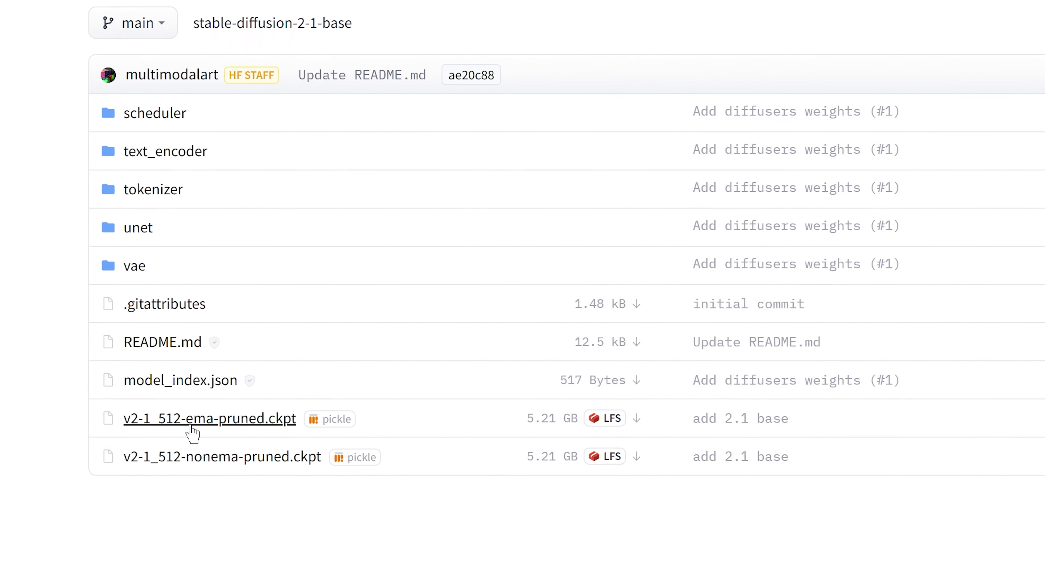
pyautogui.click(231, 429)
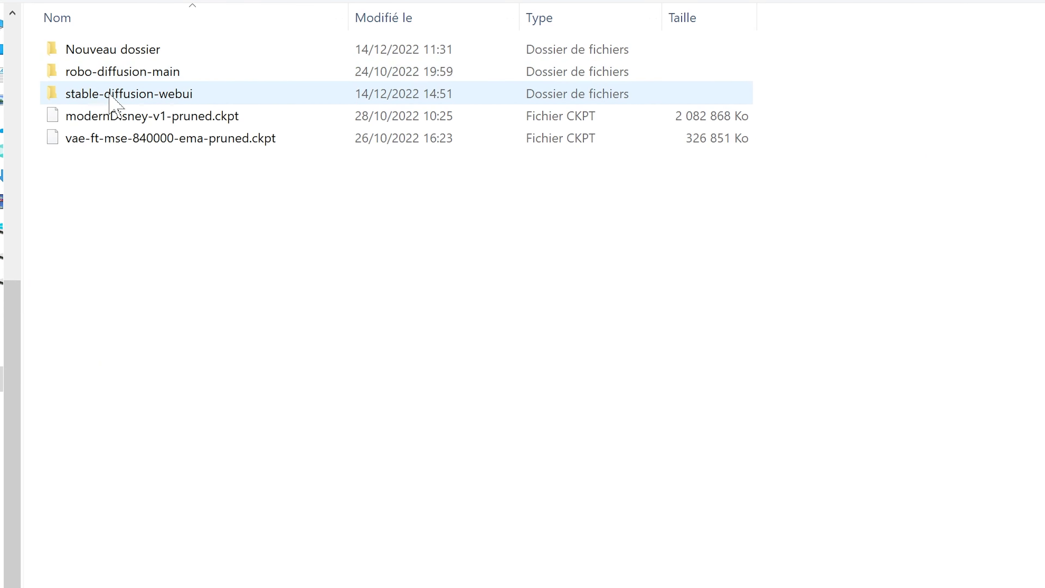
pyautogui.doubleClick(111, 93)
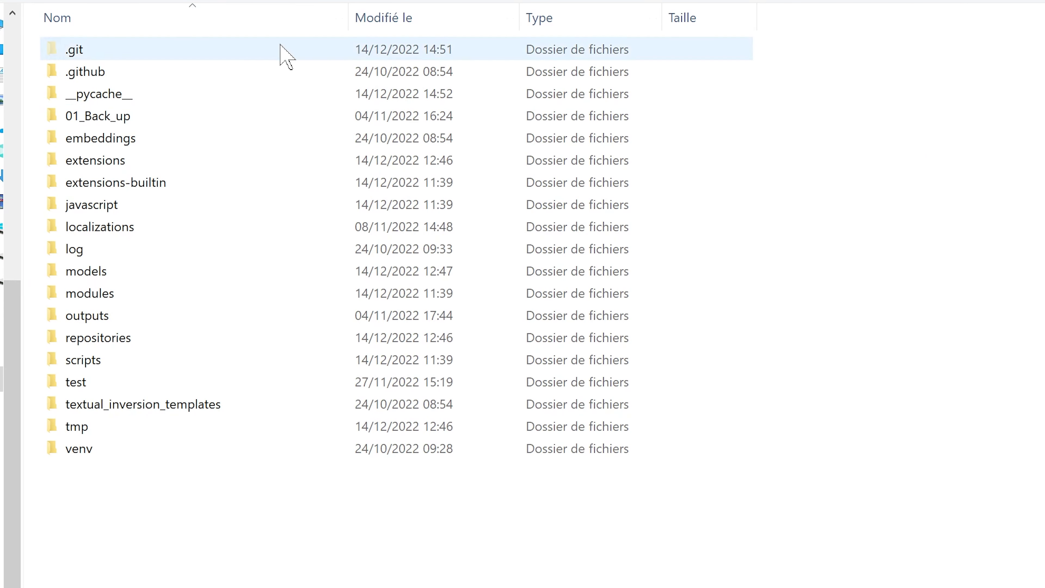
pyautogui.doubleClick(93, 275)
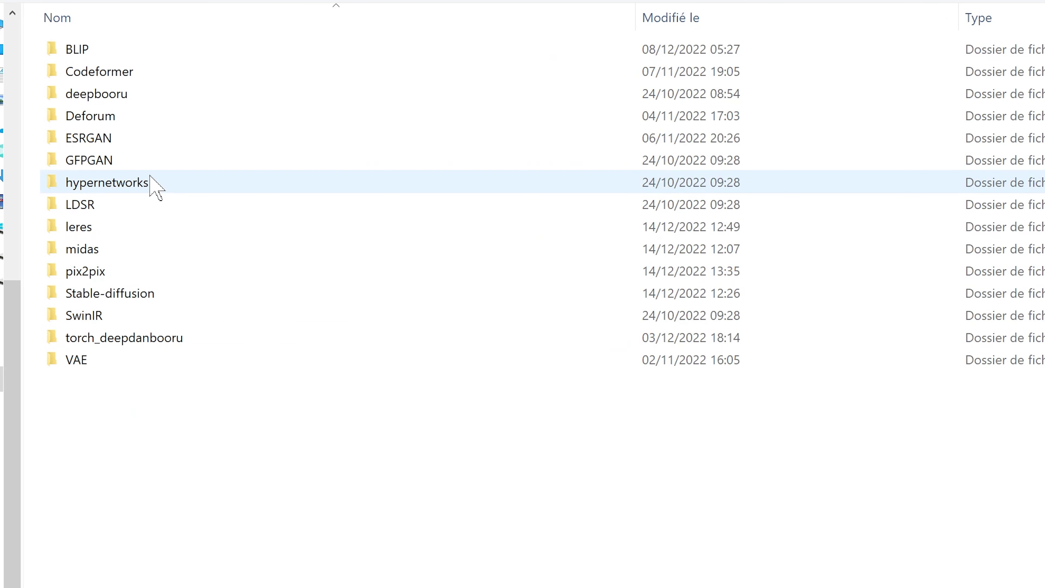
pyautogui.doubleClick(101, 297)
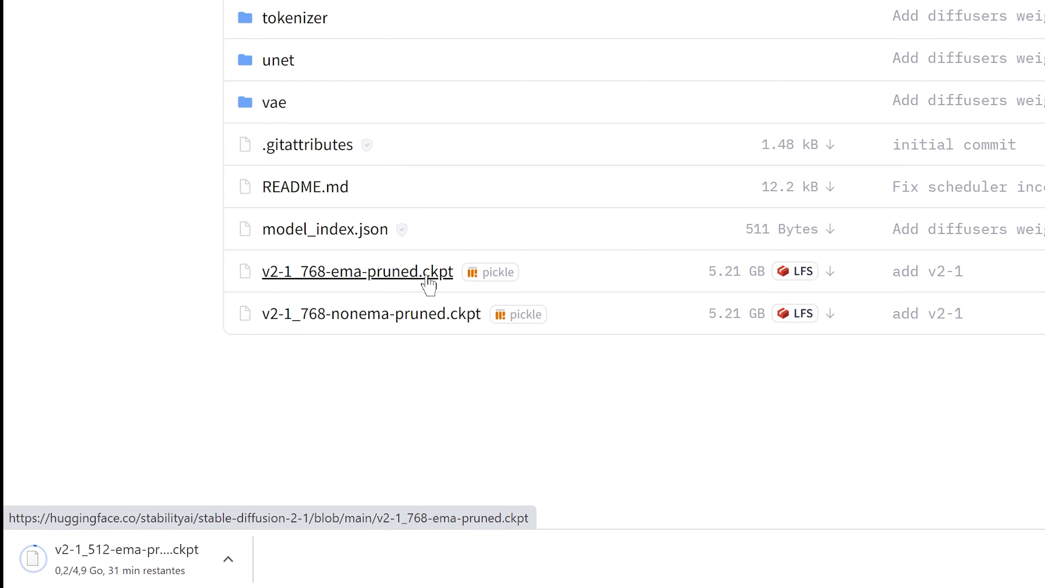
# View the file page of v2-1_768-ema-pruned.ckpt in the stable-diffusion-2-1 repository, and return to the 512 checkpoint's page
pyautogui.click(369, 284)
pyautogui.scroll(5, 366, 296)
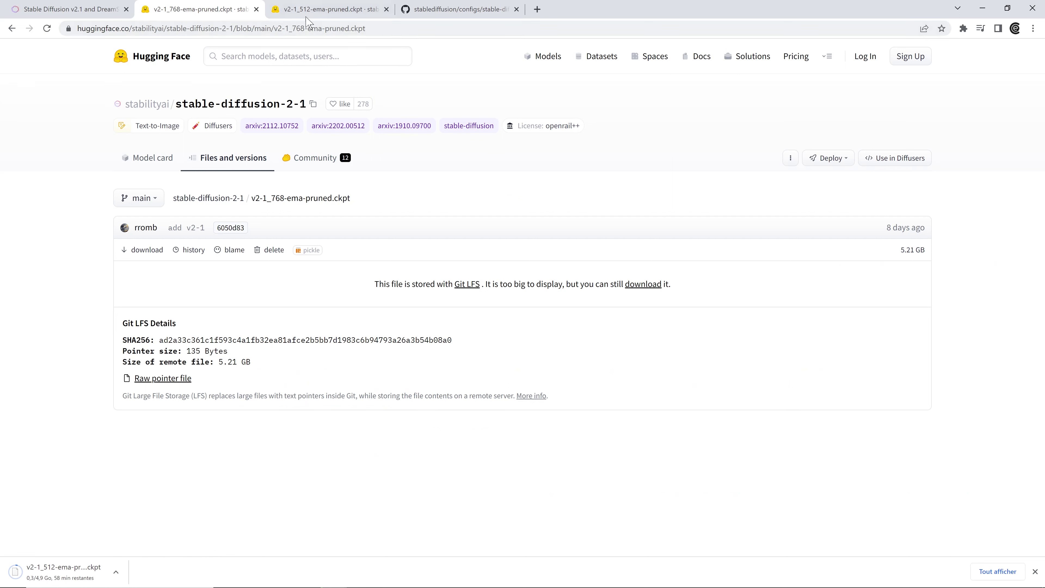
pyautogui.click(313, 10)
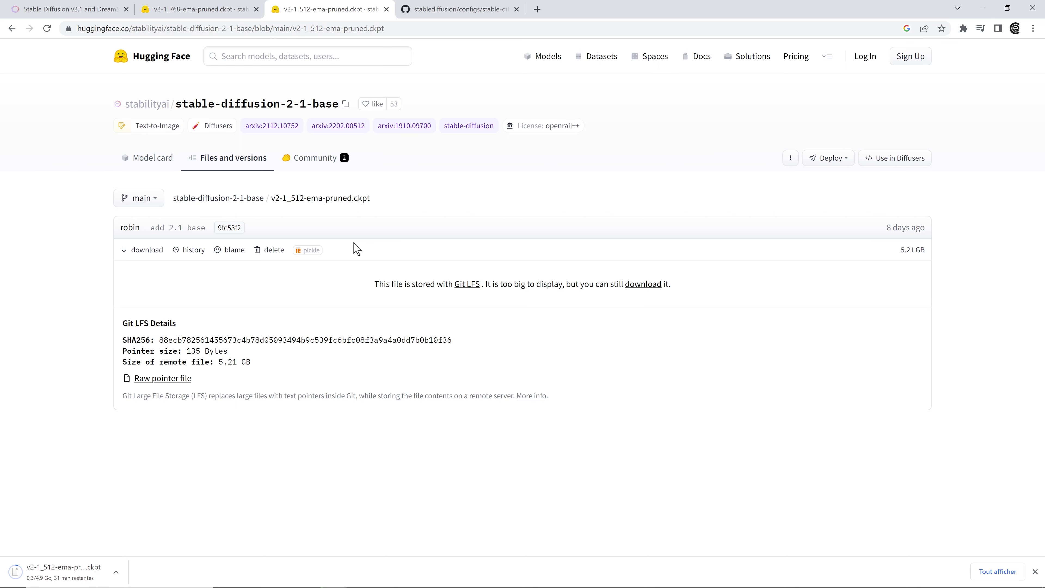
# Open v2-inference-v.yaml from the GitHub stable-diffusion configs folder in a separate browser tab and show its raw content
pyautogui.click(439, 13)
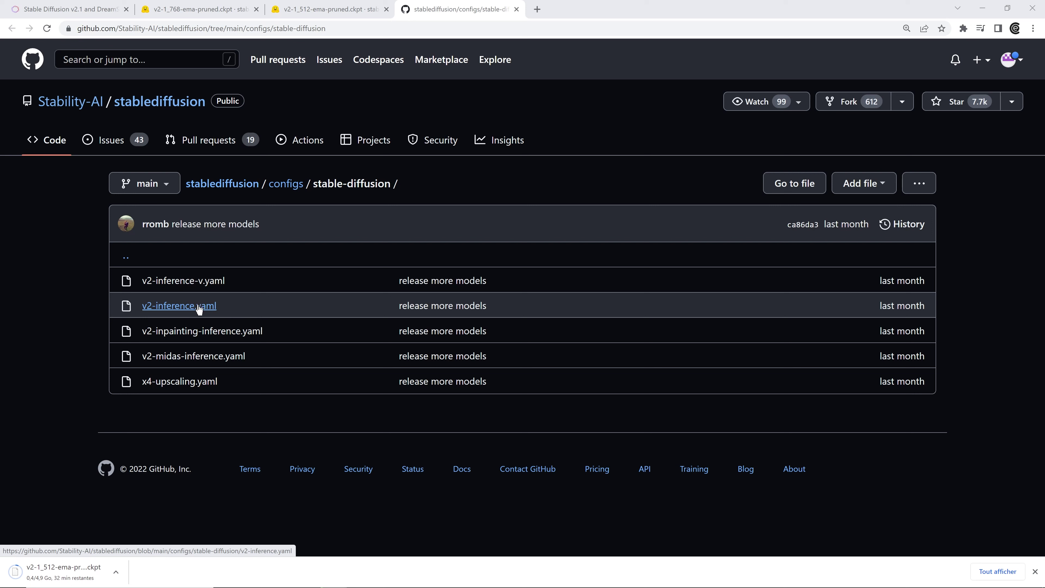
pyautogui.rightClick(206, 287)
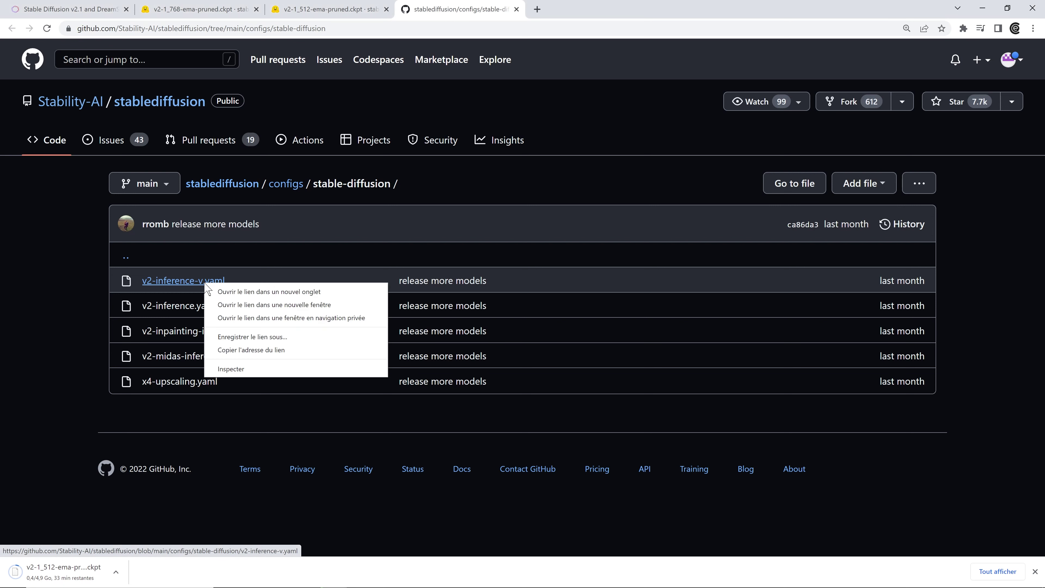
pyautogui.click(250, 291)
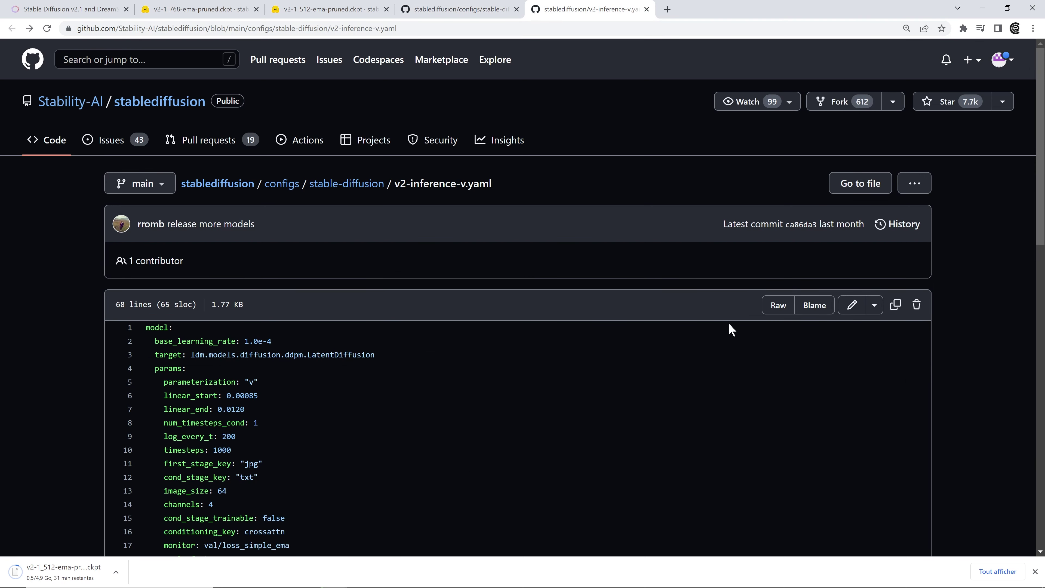
pyautogui.click(777, 306)
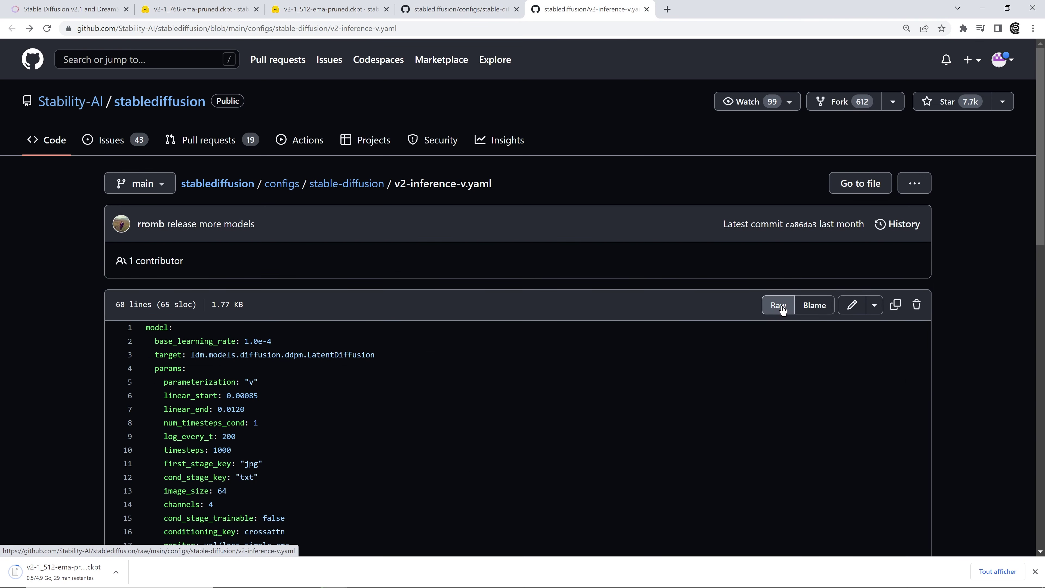
# Save the raw config page as v2-inference-v.yaml.txt in stable-diffusion-webui\models\Stable-diffusion
pyautogui.rightClick(206, 153)
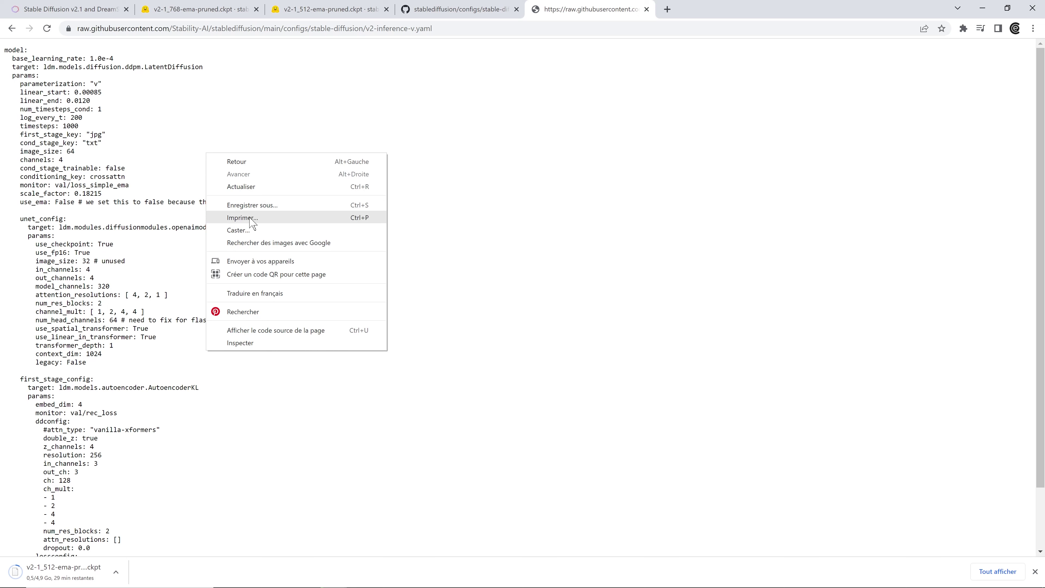
pyautogui.click(249, 206)
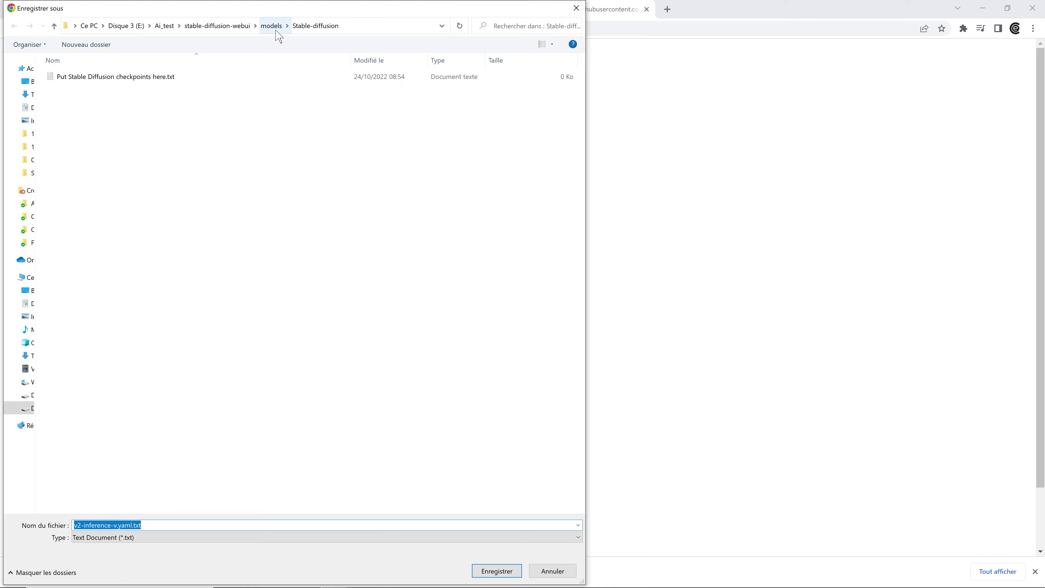
pyautogui.press('Return')
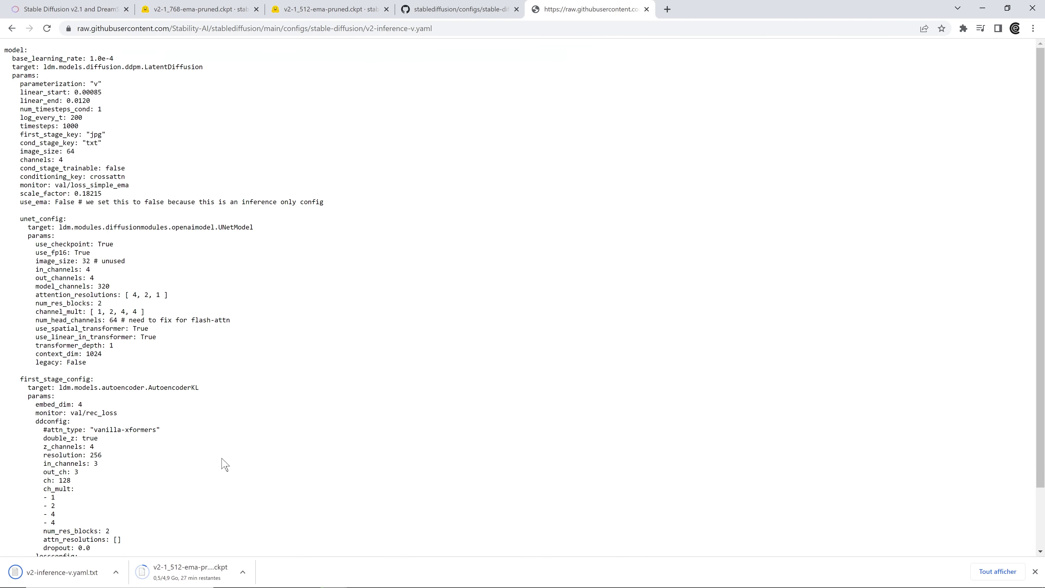
# Show the downloaded v2-inference-v.yaml.txt in its folder and widen the file name column
pyautogui.click(116, 571)
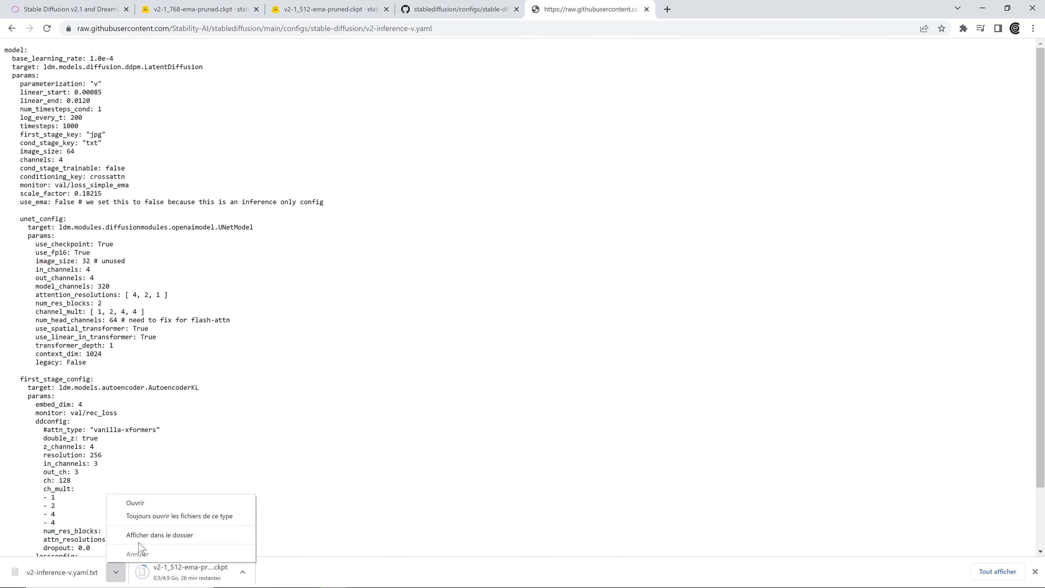
pyautogui.click(179, 500)
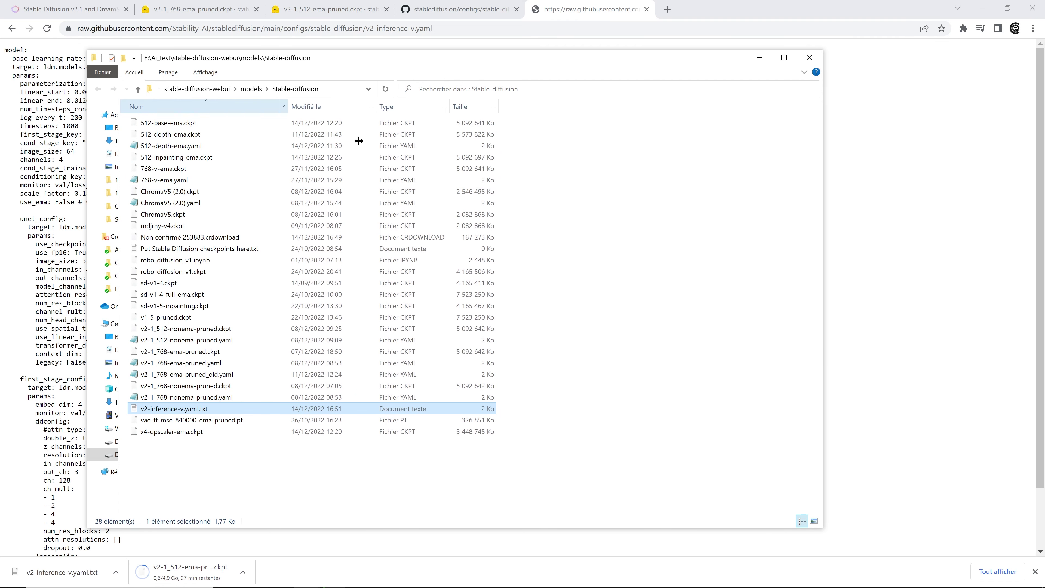
pyautogui.moveTo(289, 107); pyautogui.dragTo(395, 152)
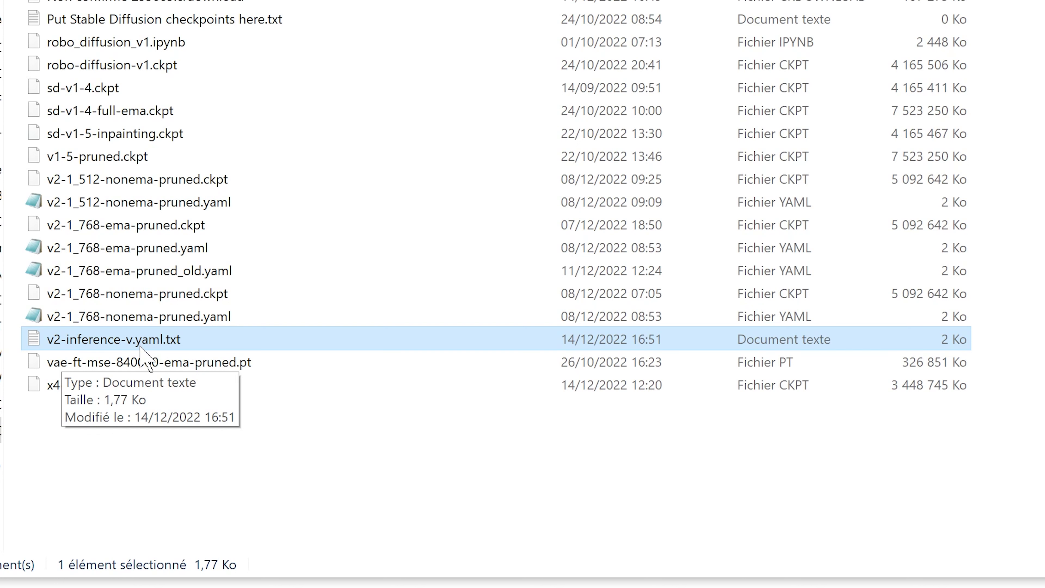
# Remove the .txt ending from the name of v2-inference-v.yaml.txt and select the v2-inference-v part before .yaml for replacement
pyautogui.rightClick(178, 344)
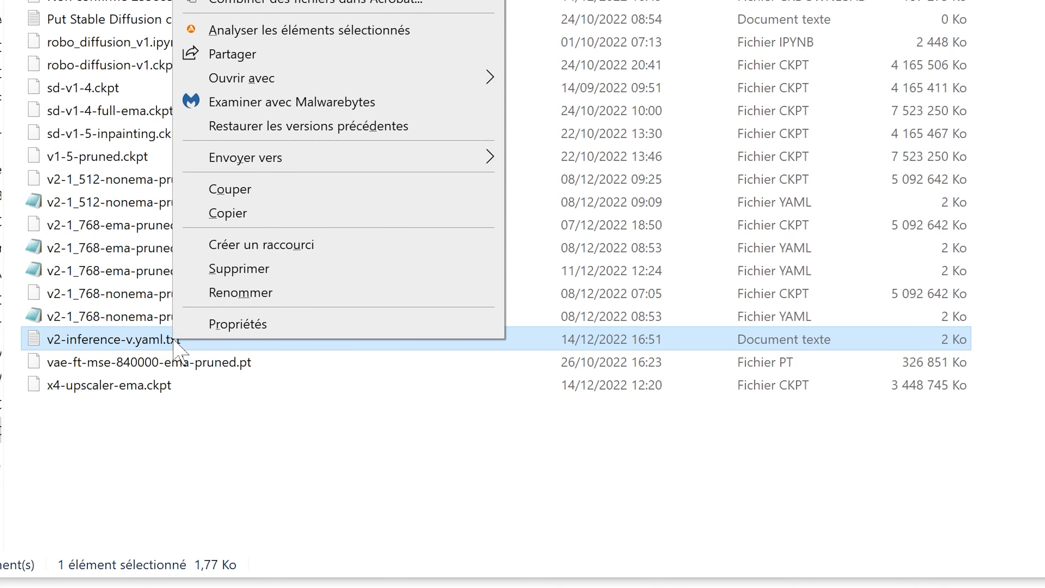
pyautogui.press('m')
pyautogui.press('BackSpace')
pyautogui.press('BackSpace')
pyautogui.press('BackSpace')
pyautogui.press('BackSpace')
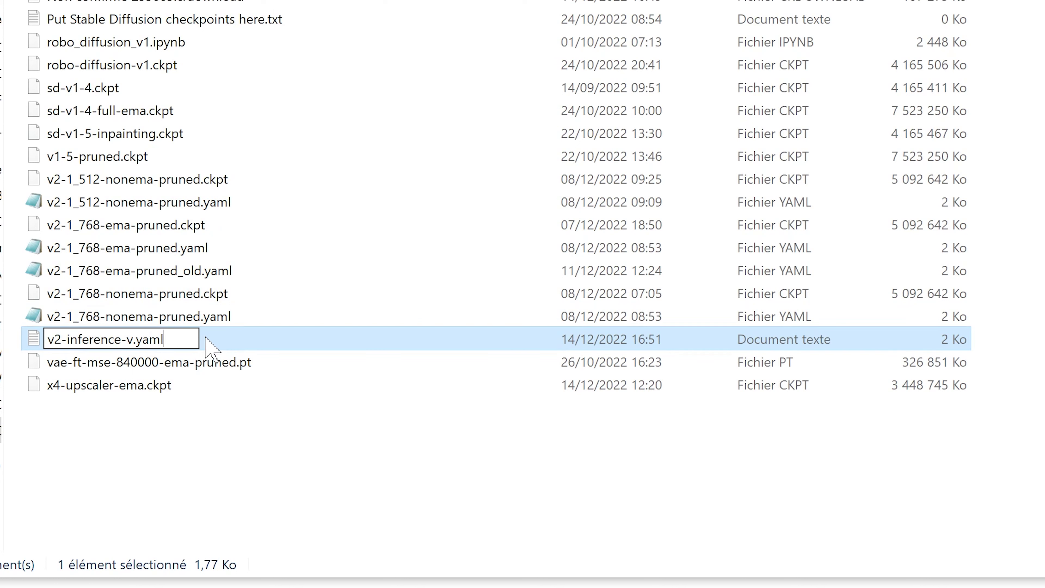
pyautogui.hotkey('shift', 'Left')
pyautogui.hotkey('shift', 'Left')
pyautogui.hotkey('shift', 'Left')
pyautogui.hotkey('shift', 'Left')
pyautogui.hotkey('shift', 'Left')
pyautogui.hotkey('shift', 'Left')
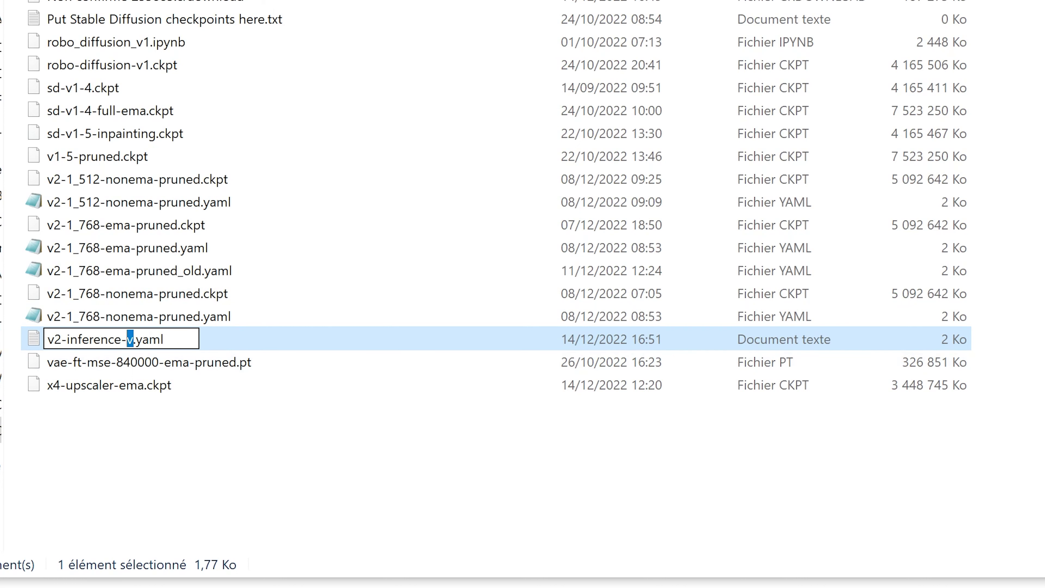
pyautogui.hotkey('shift', 'Left')
pyautogui.hotkey('shift', 'Left')
pyautogui.hotkey('shift', 'Left')
pyautogui.hotkey('shift', 'Left')
pyautogui.hotkey('shift', 'Left')
pyautogui.hotkey('shift', 'Left')
pyautogui.hotkey('shift', 'Left')
pyautogui.hotkey('shift', 'Left')
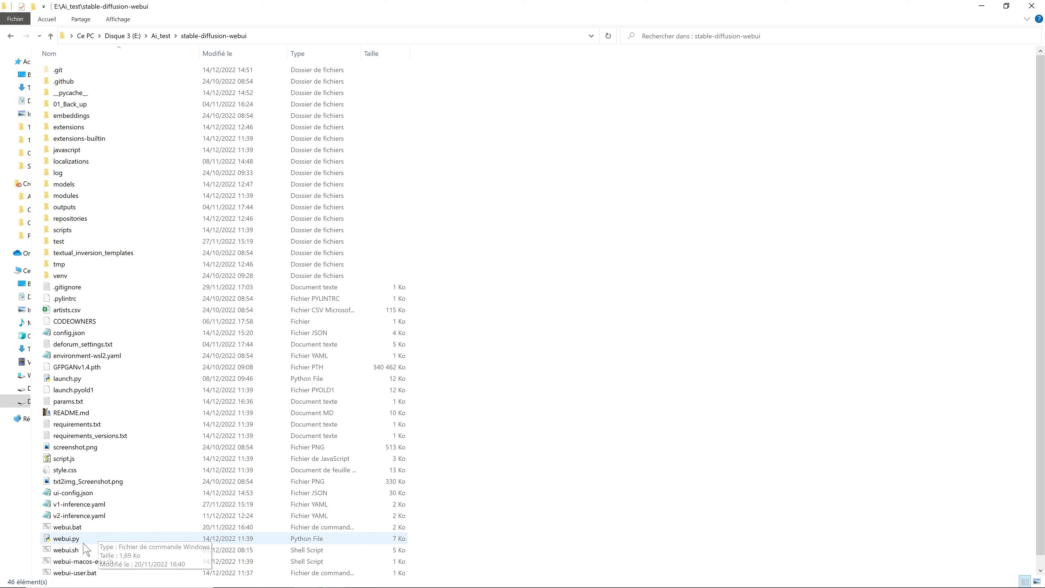
# Open webui-user.bat from the stable-diffusion-webui folder for editing in Notepad
pyautogui.rightClick(90, 576)
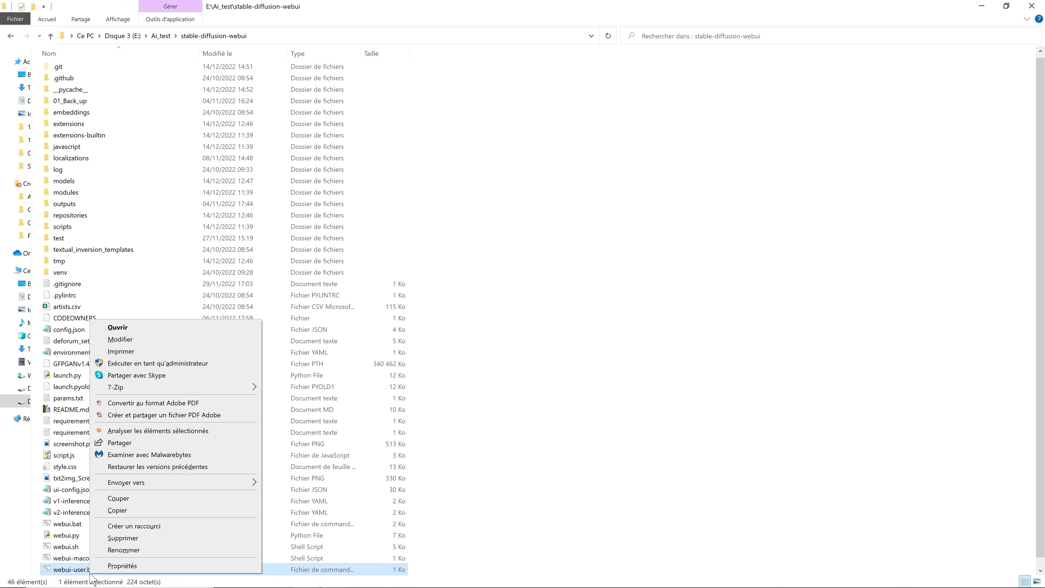
pyautogui.click(91, 574)
pyautogui.rightClick(89, 572)
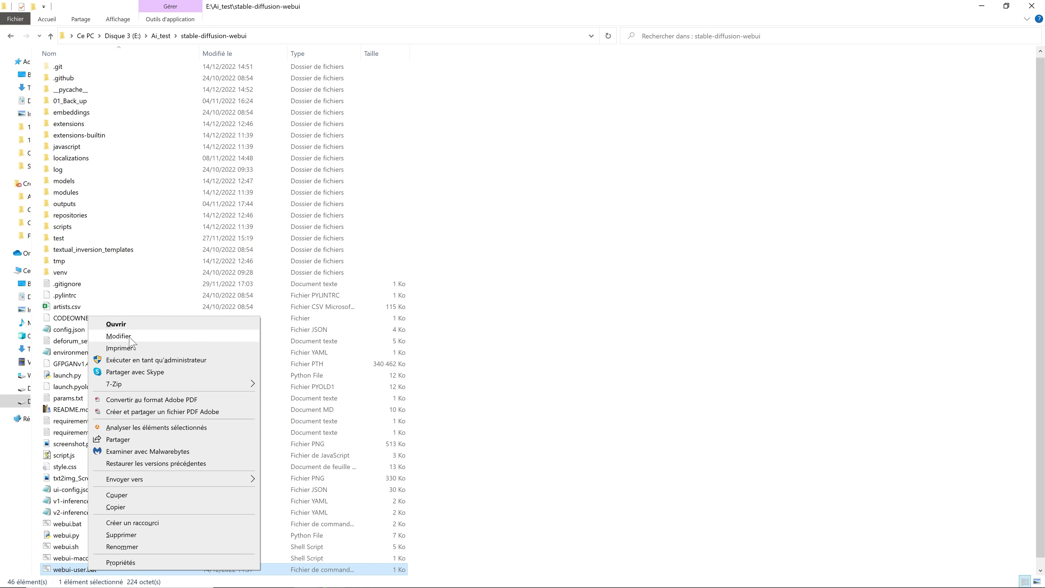
pyautogui.click(119, 336)
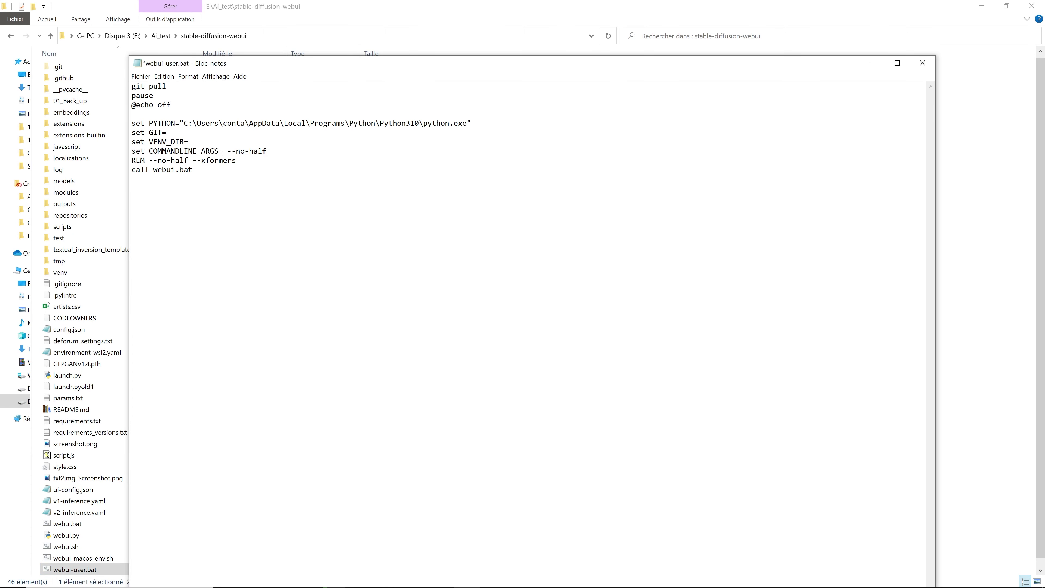
# Insert a blank line above the REM line and add --xformers before --no-half in the COMMANDLINE_ARGS line
pyautogui.press('Return')
pyautogui.moveTo(228, 151); pyautogui.dragTo(262, 150)
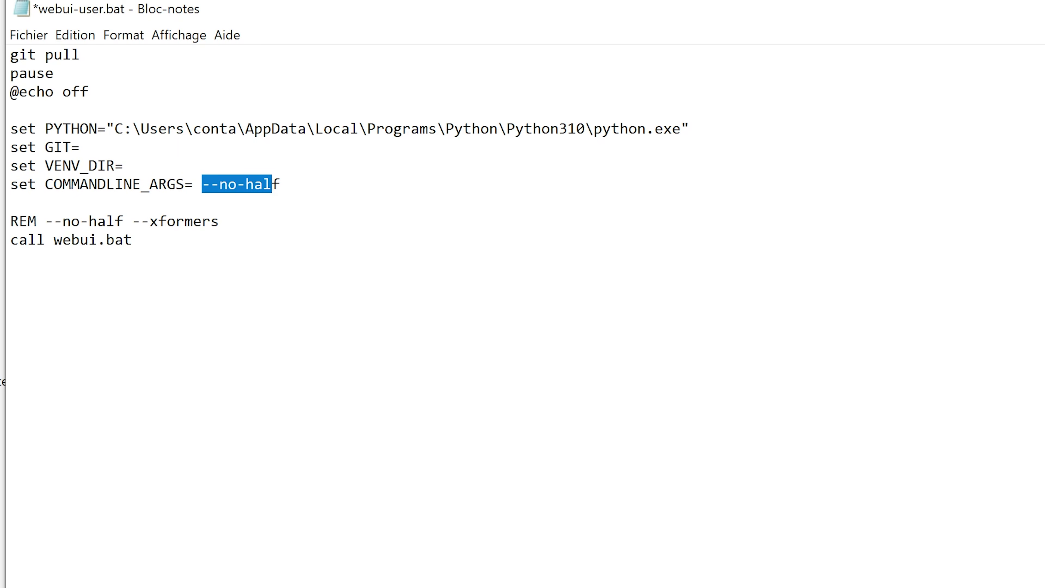
pyautogui.click(280, 185)
pyautogui.moveTo(202, 184); pyautogui.dragTo(281, 184)
pyautogui.click(280, 184)
pyautogui.click(202, 184)
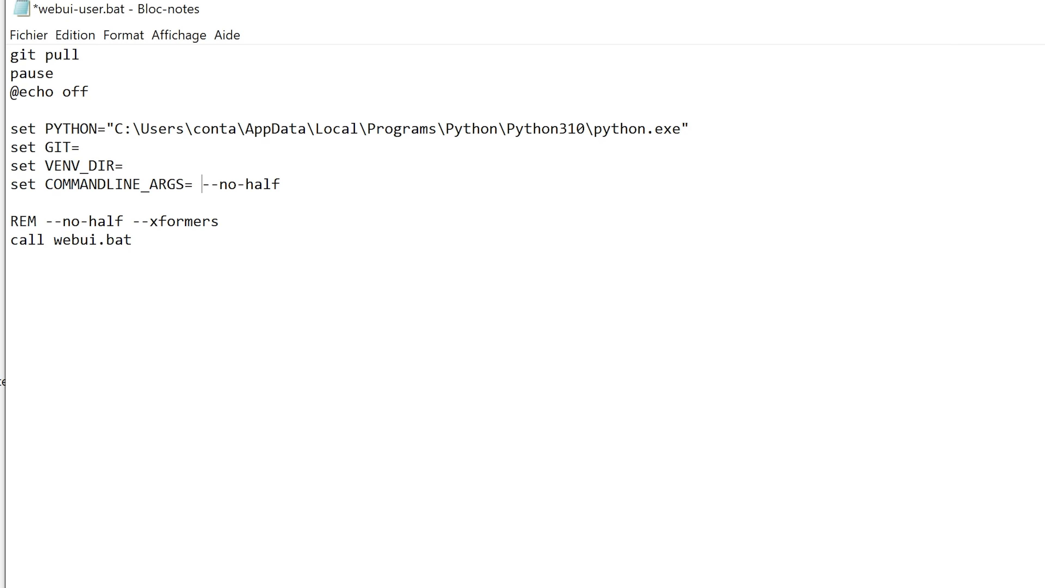
pyautogui.hotkey('ctrl', 'v')
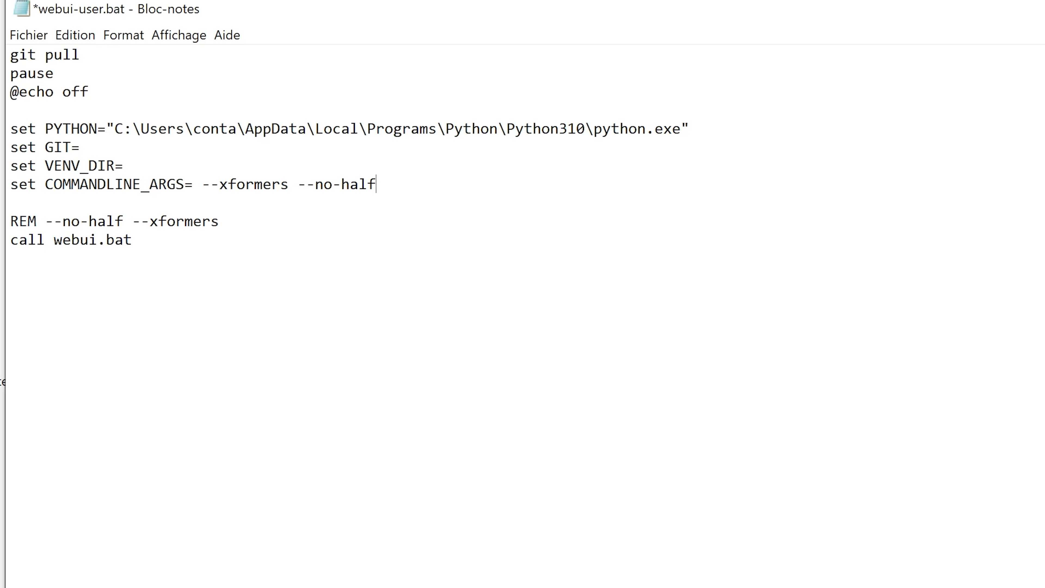
# Save the edited webui-user.bat file and close it
pyautogui.click(28, 35)
pyautogui.click(46, 120)
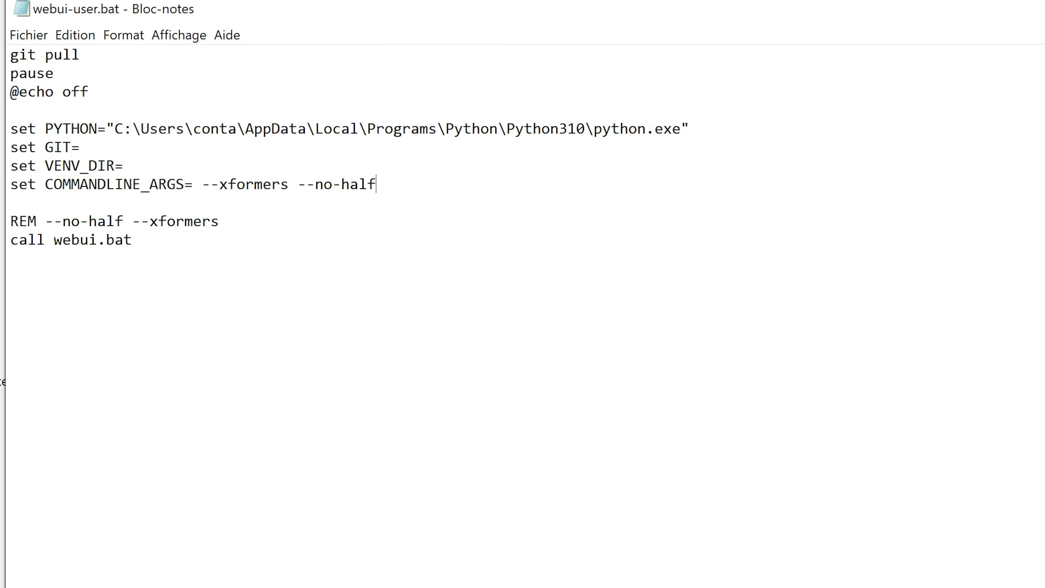
pyautogui.hotkey('alt', 'F4')
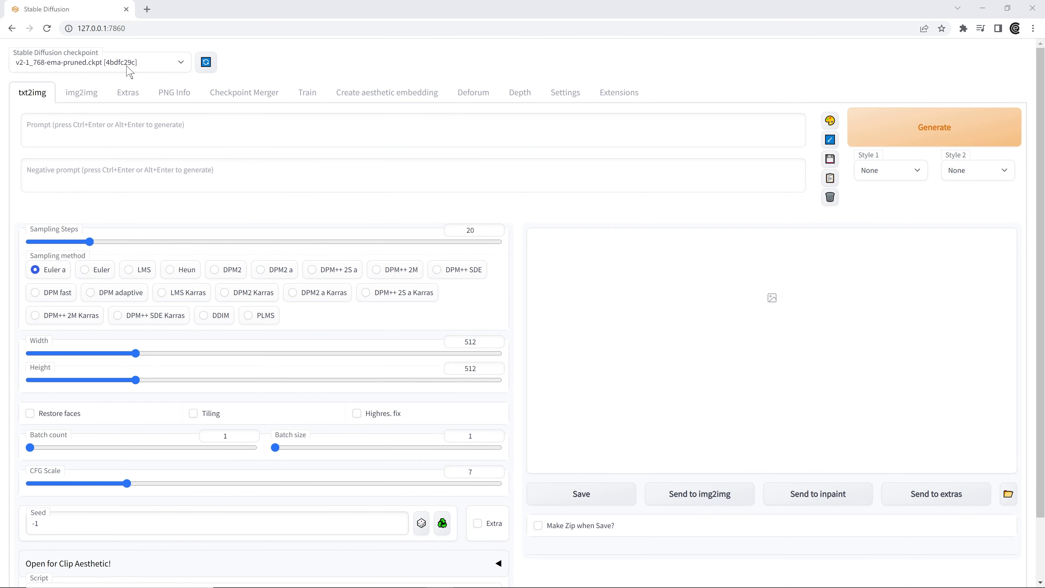
# Choose the v2-1_768-ema-pruned.ckpt checkpoint and configure DDIM sampling with 30 steps at a width and height of 768
pyautogui.click(173, 68)
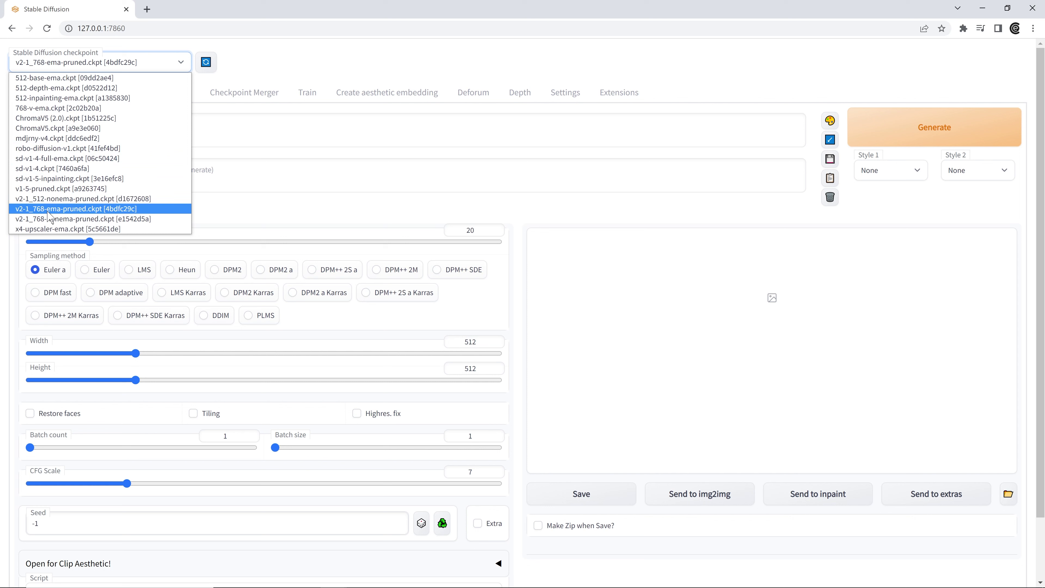
pyautogui.click(81, 211)
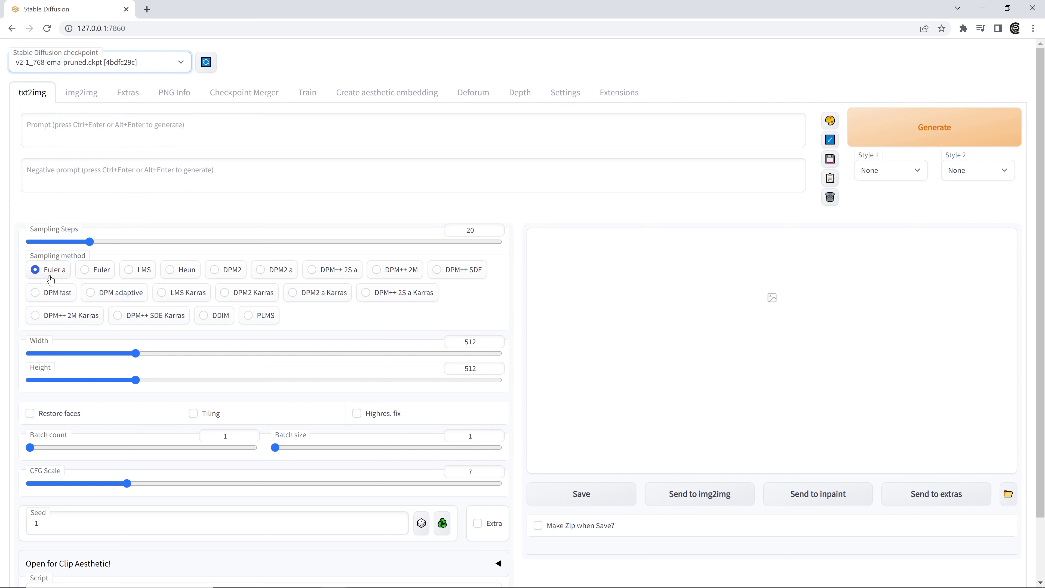
pyautogui.click(204, 315)
pyautogui.moveTo(90, 242); pyautogui.dragTo(121, 242)
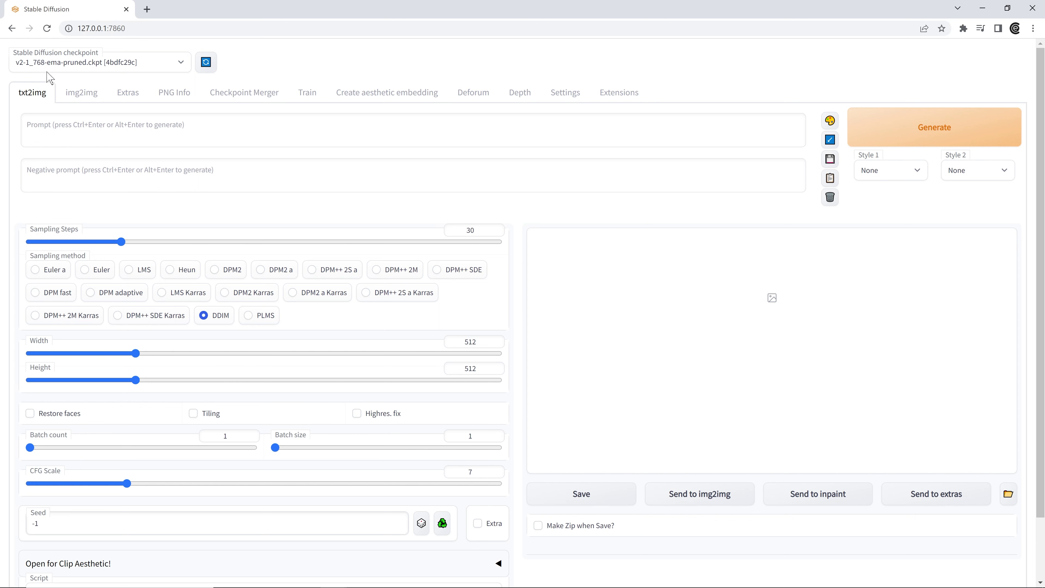
pyautogui.click(197, 353)
pyautogui.click(196, 379)
# Generate images from the prompt "a cat sitting near a puddle" with a batch count of 4
pyautogui.click(173, 130)
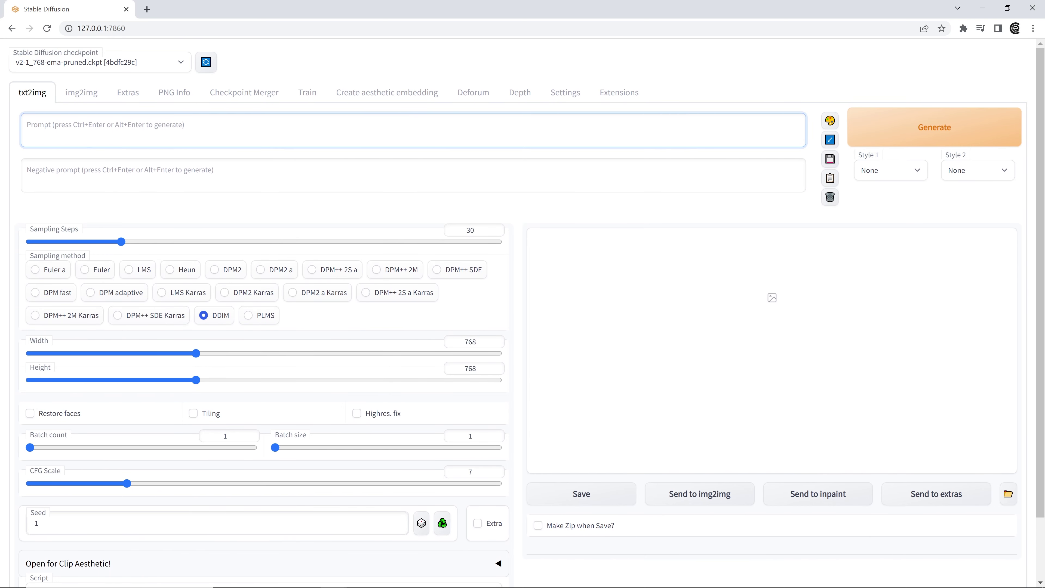
pyautogui.write('a cat si')
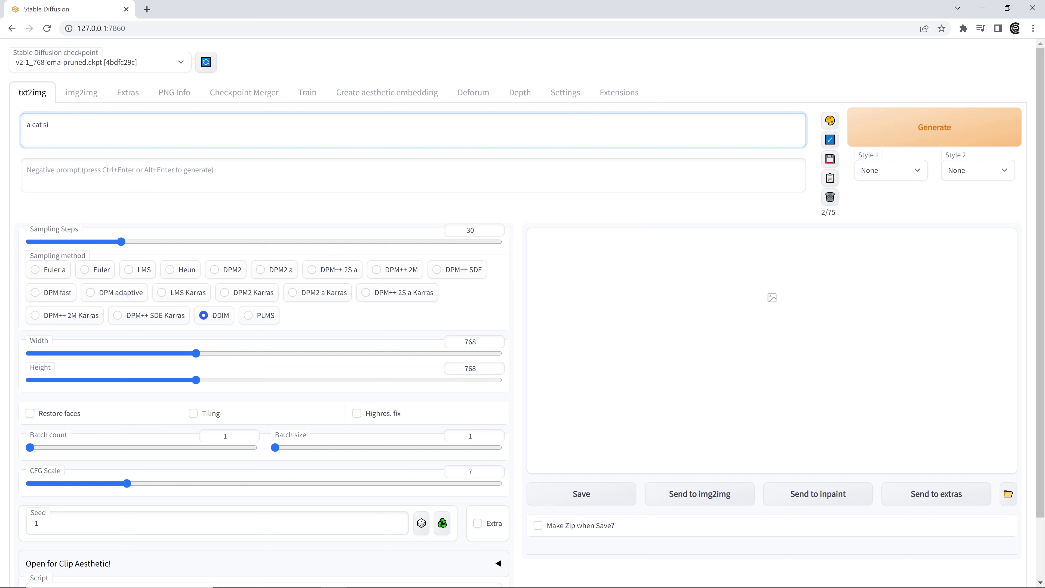
pyautogui.write('tting near a puddle')
pyautogui.moveTo(30, 448); pyautogui.dragTo(36, 447)
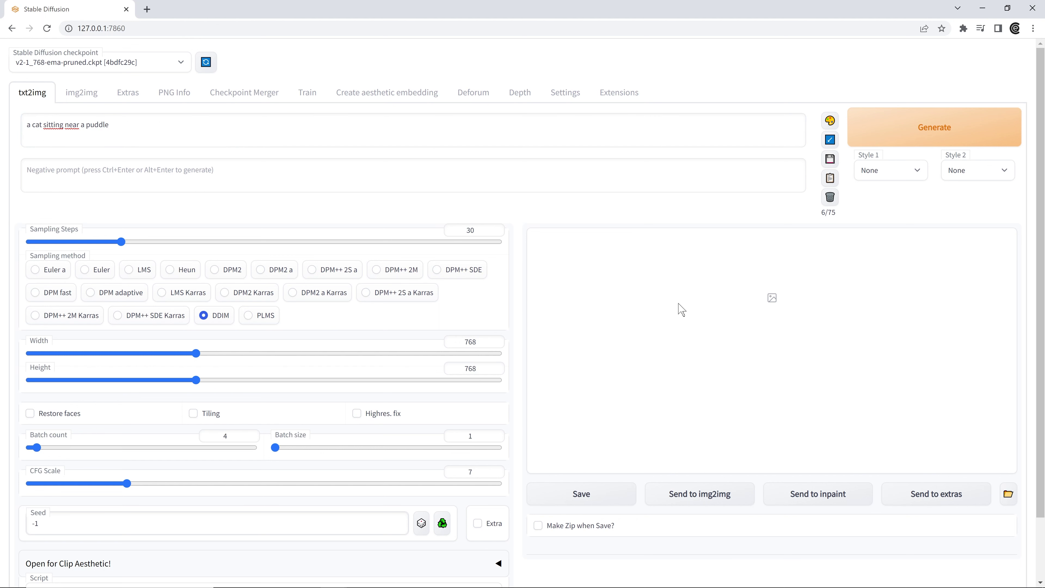
pyautogui.click(888, 140)
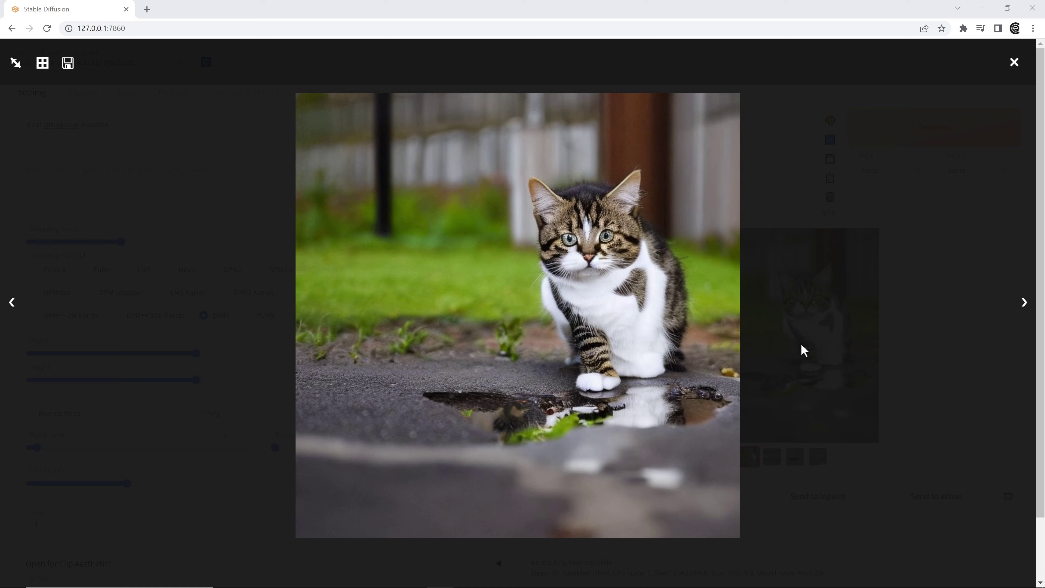
# Browse the generated cat images one by one in the full-size viewer up to the grid, and close the viewer
pyautogui.click(1024, 304)
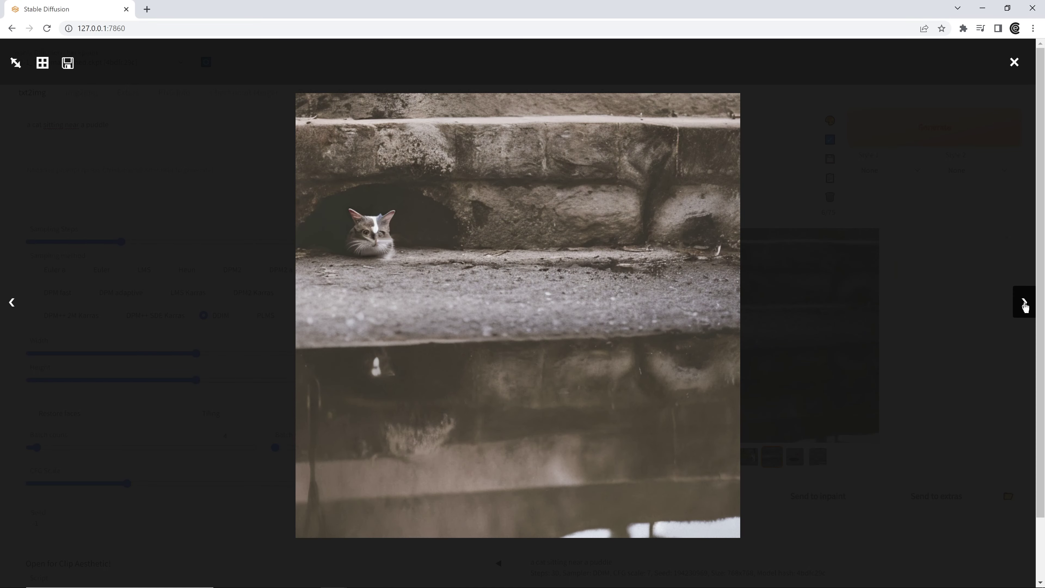
pyautogui.click(1024, 303)
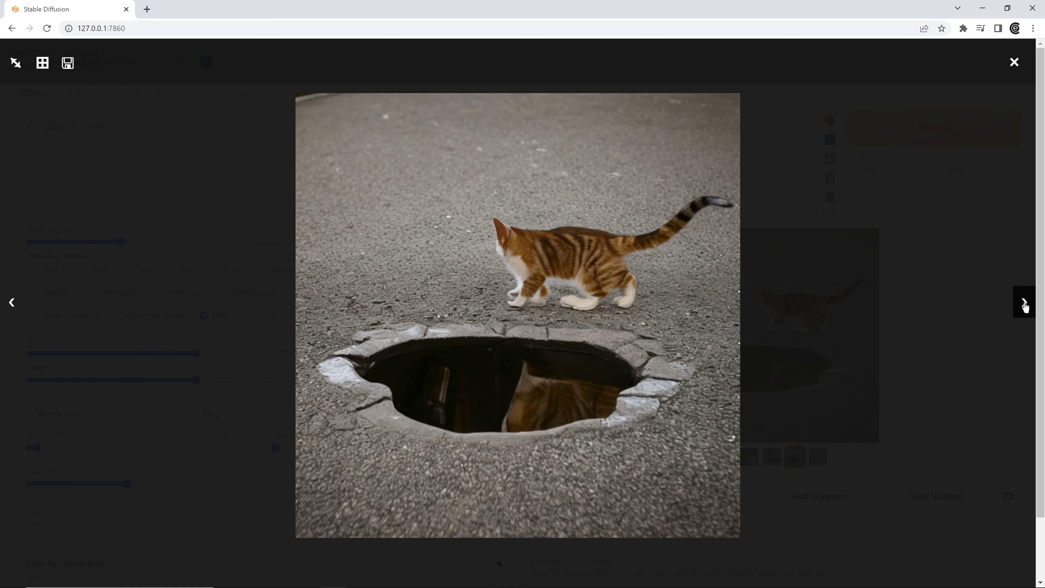
pyautogui.click(1025, 304)
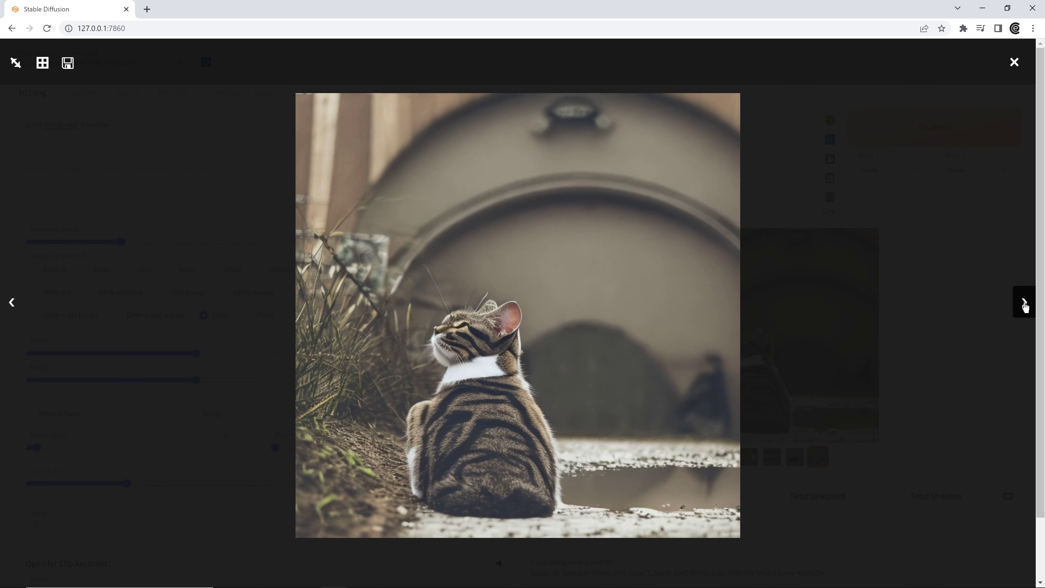
pyautogui.click(1024, 304)
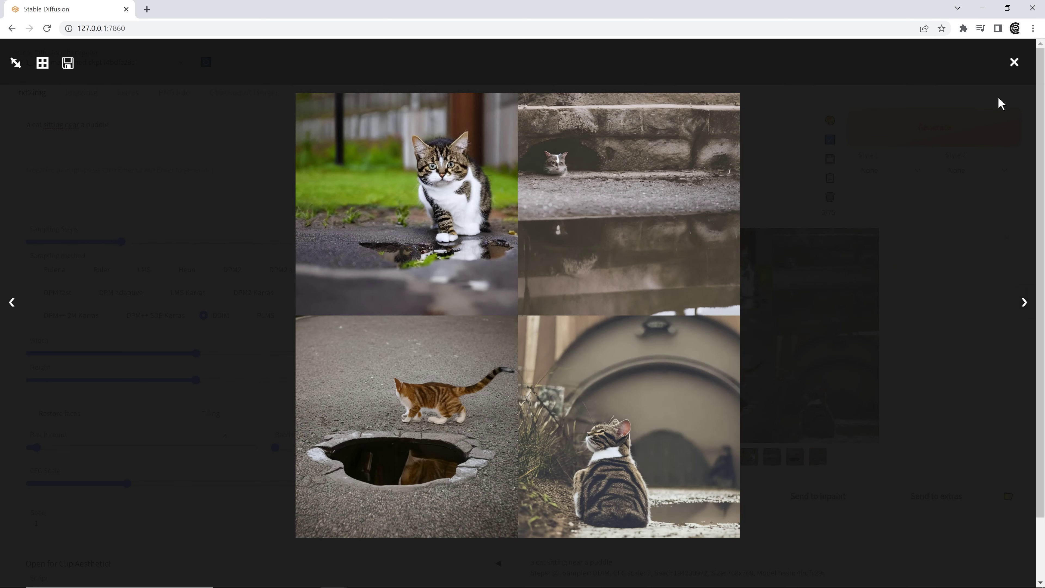
pyautogui.click(1015, 62)
# Enter a negative prompt starting with "ugly, poorly drawn face, out of frame, poorly drawn hands, blurry, bad art" and ending with "(((long neck)))"
pyautogui.click(27, 169)
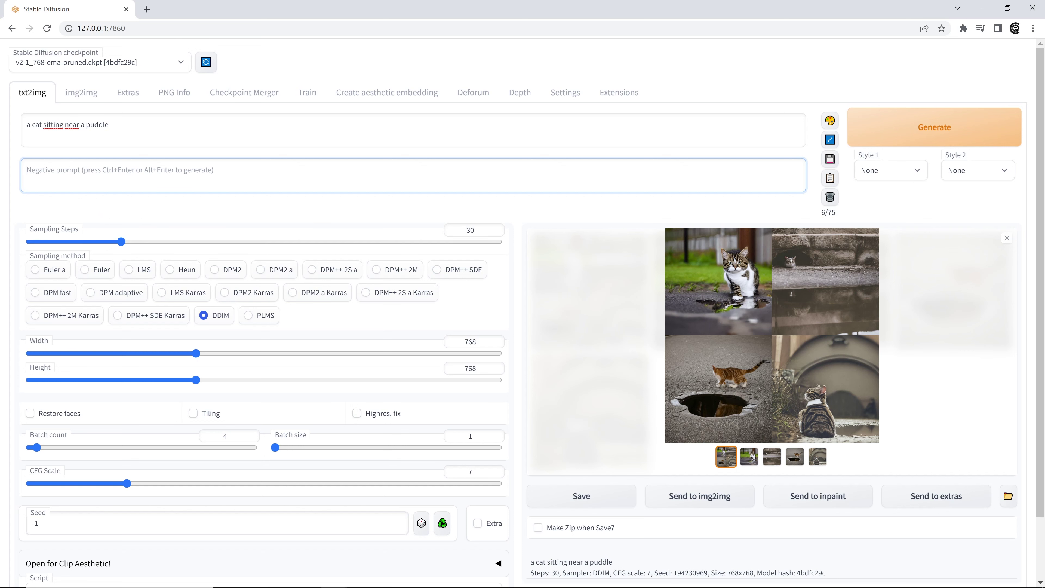
pyautogui.write('ugly,  poorly drawn face, out of frame, poorly drawn hands, blurry, bad art, blurred, text, watermark, disfigured, deformed, closed eyes,render,((((ugly)))), (((duplicate))), ((morbid)), ((mutilated)), out of frame, extra fingers, mutated hands, ((poorly drawn hands)), ((poorly drawn face)), (((mutation))), (((deformed))), ((ugly)), blurry, ((bad anatomy)), (((bad proportions))), ((extra limbs)), cloned face, (((disfigured))), out of frame, ugly, extra limbs, (bad anatomy), gross proportions, (malformed limbs), ((missing arms)), ((missing legs)), (((extra arms))), (((extra legs))), mutated hands, (fused fingers), (too many fingers), (((long neck)))')
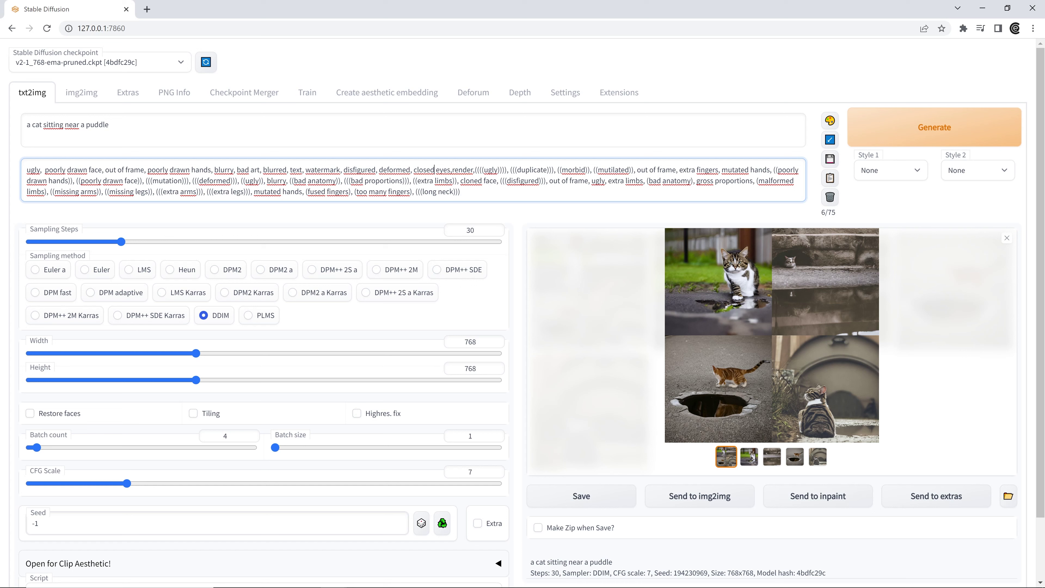
pyautogui.moveTo(299, 181); pyautogui.dragTo(292, 180)
# Open the image grid made with the negative prompt at full size, review each cat image, and close the viewer
pyautogui.click(699, 292)
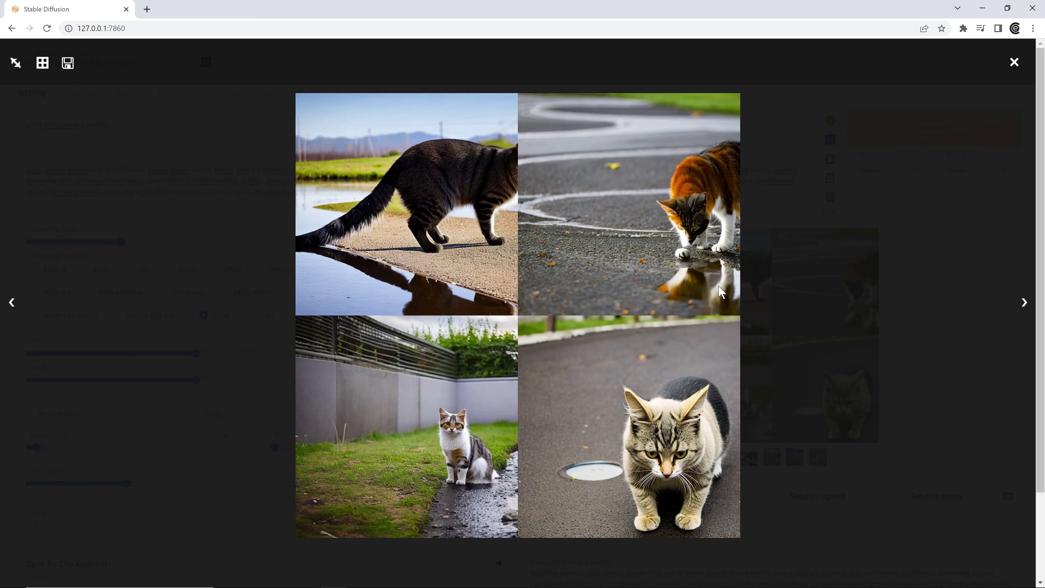
pyautogui.click(1024, 303)
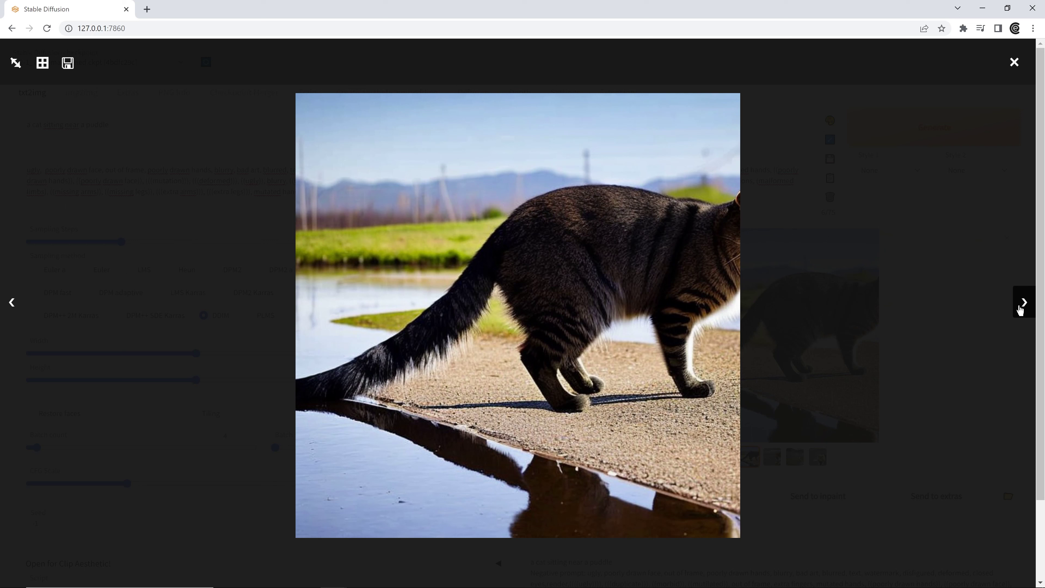
pyautogui.click(1020, 311)
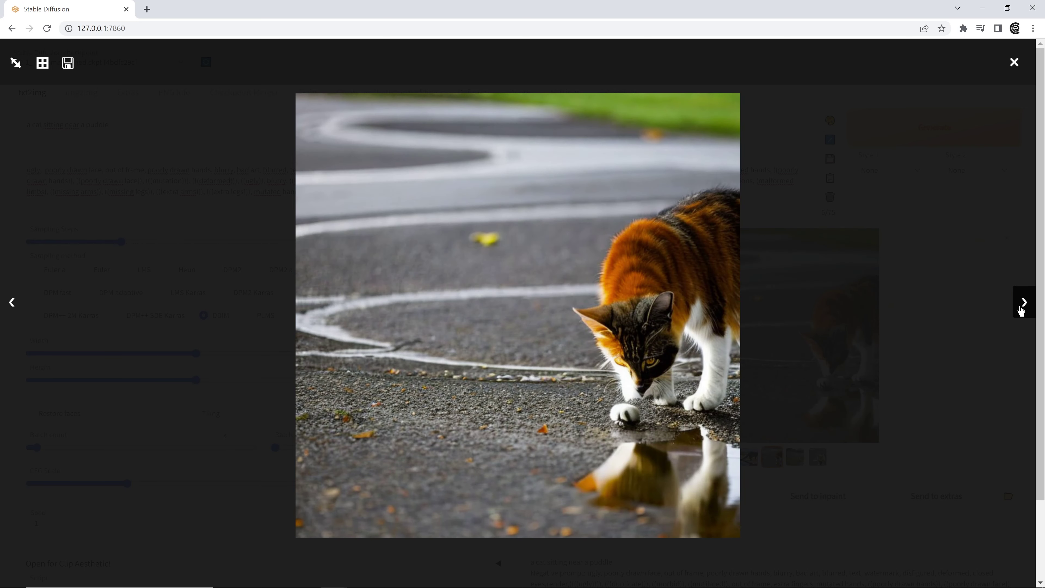
pyautogui.click(1020, 310)
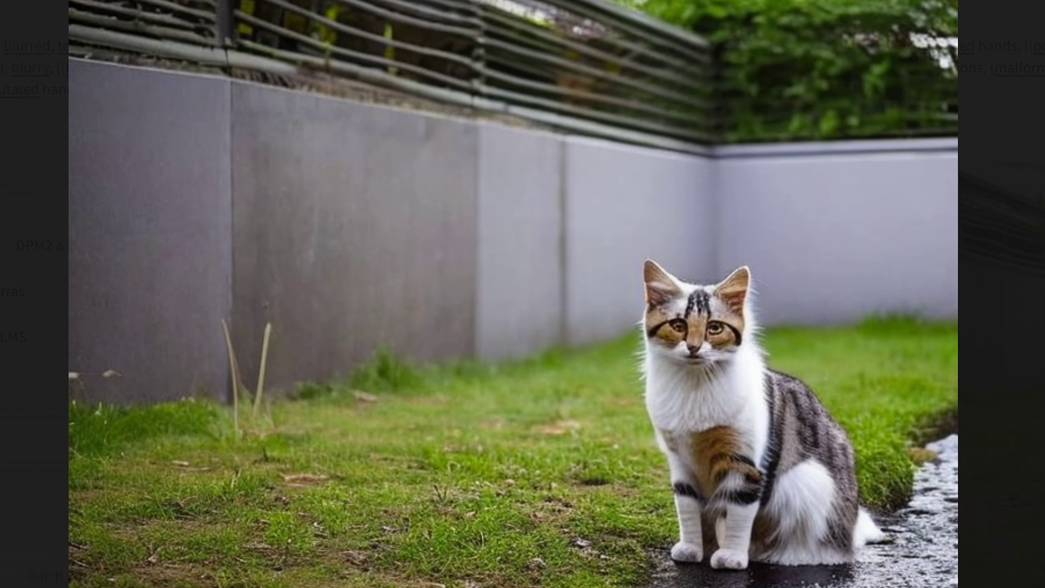
pyautogui.click(1024, 304)
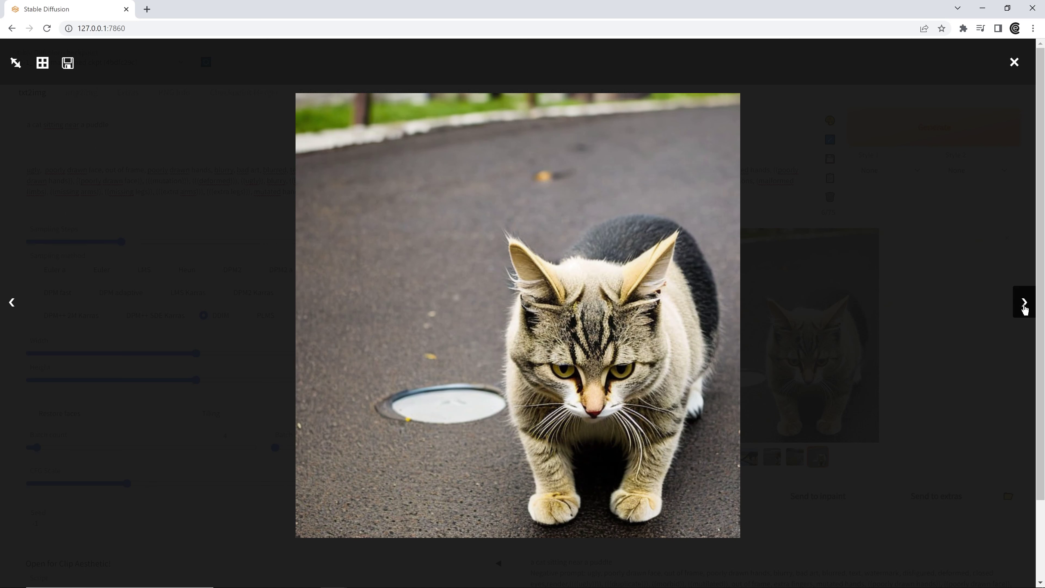
pyautogui.click(1024, 305)
pyautogui.click(1015, 63)
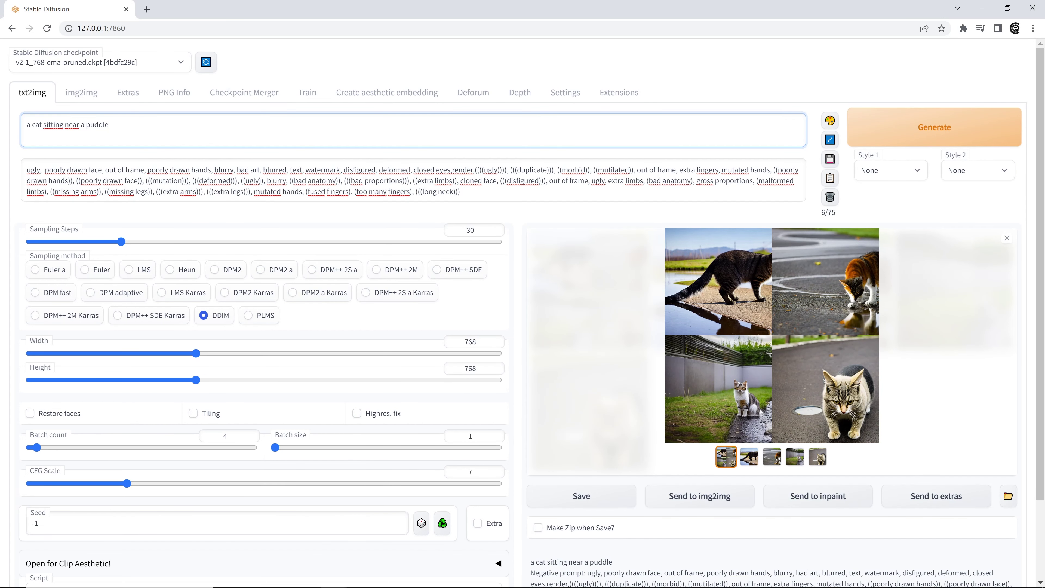
# Extend the prompt with ", sunset, (ultrarealistic), centered symmetrical composition, stunning photos, masterpiece, canon Eos 1DS, 50mm F1.8"
pyautogui.hotkey('ctrl', 'v')
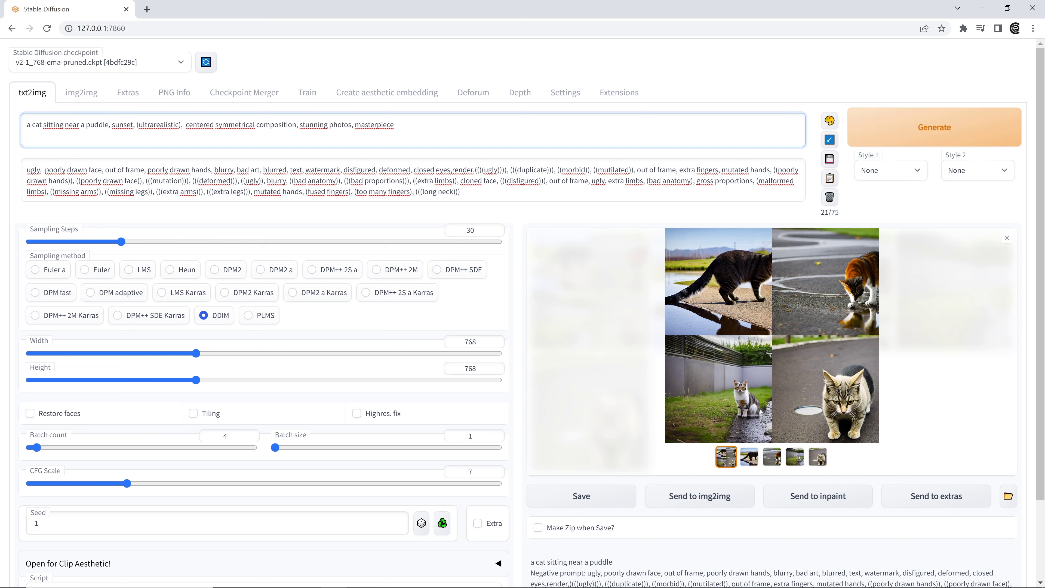
pyautogui.doubleClick(112, 124)
pyautogui.moveTo(138, 124); pyautogui.dragTo(180, 124)
pyautogui.click(180, 125)
pyautogui.moveTo(180, 124); pyautogui.dragTo(387, 124)
pyautogui.click(309, 125)
pyautogui.click(394, 125)
pyautogui.write(', canon Eos 1DS, 50mm F1.8')
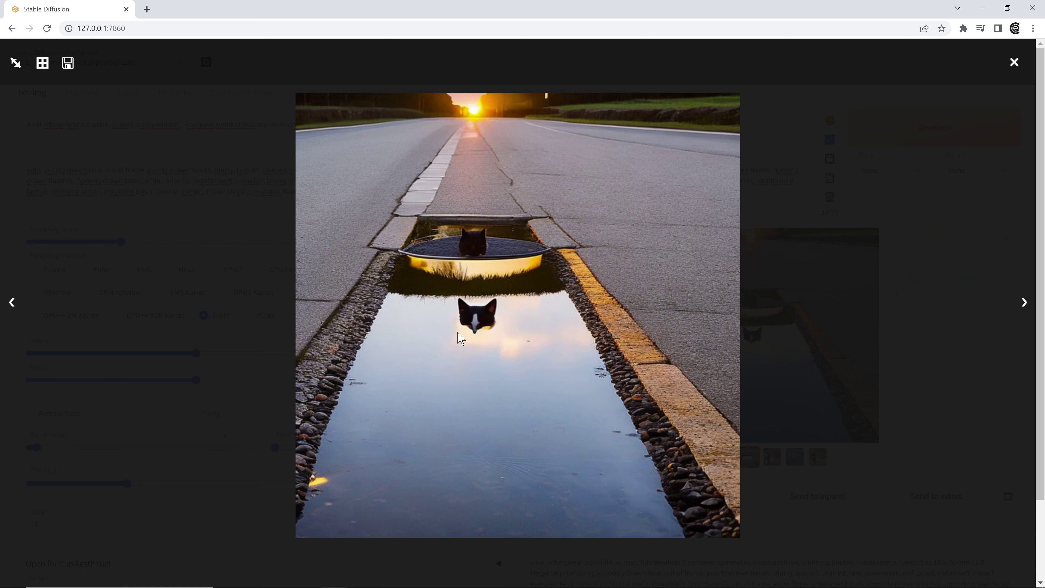
# Browse the generated sunset cat images one by one in the full-size viewer, and close the viewer
pyautogui.click(1020, 303)
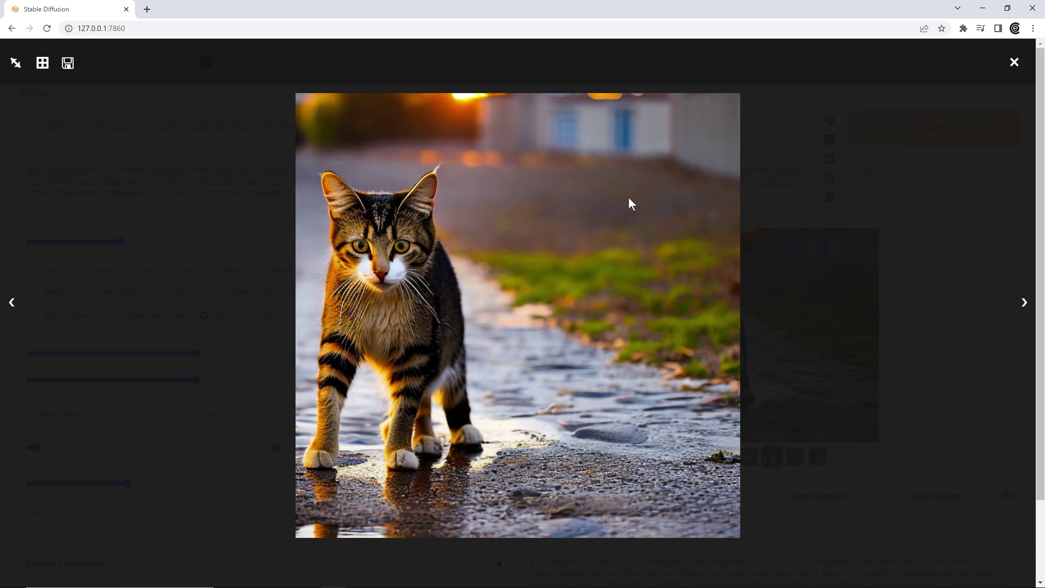
pyautogui.click(1023, 304)
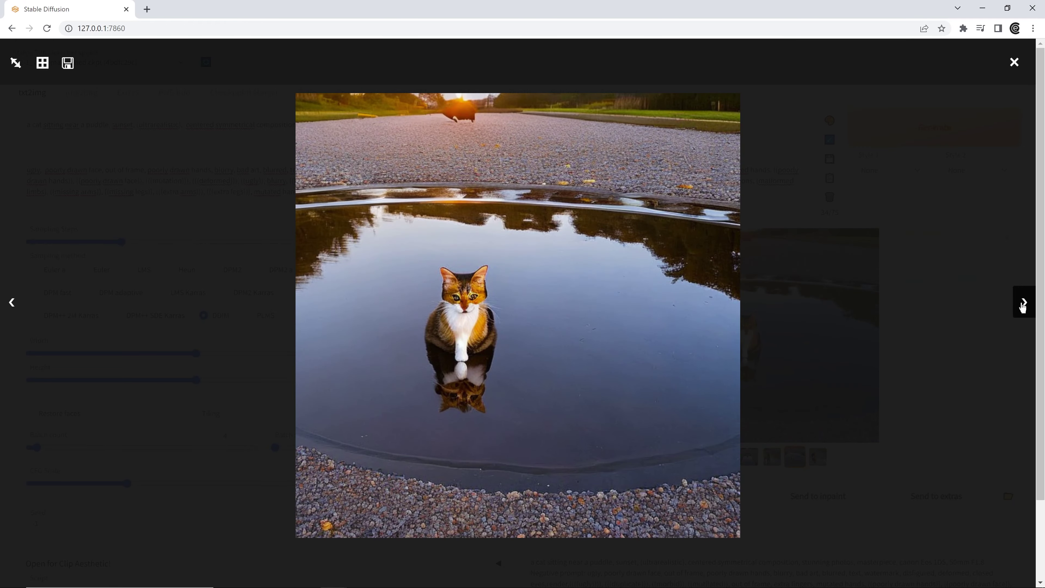
pyautogui.click(1023, 307)
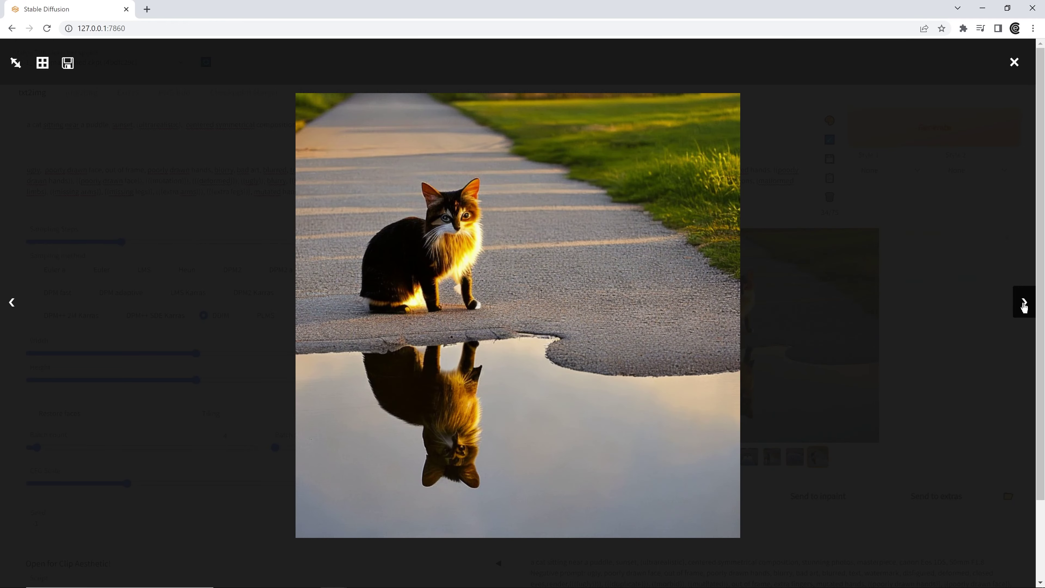
pyautogui.press('Escape')
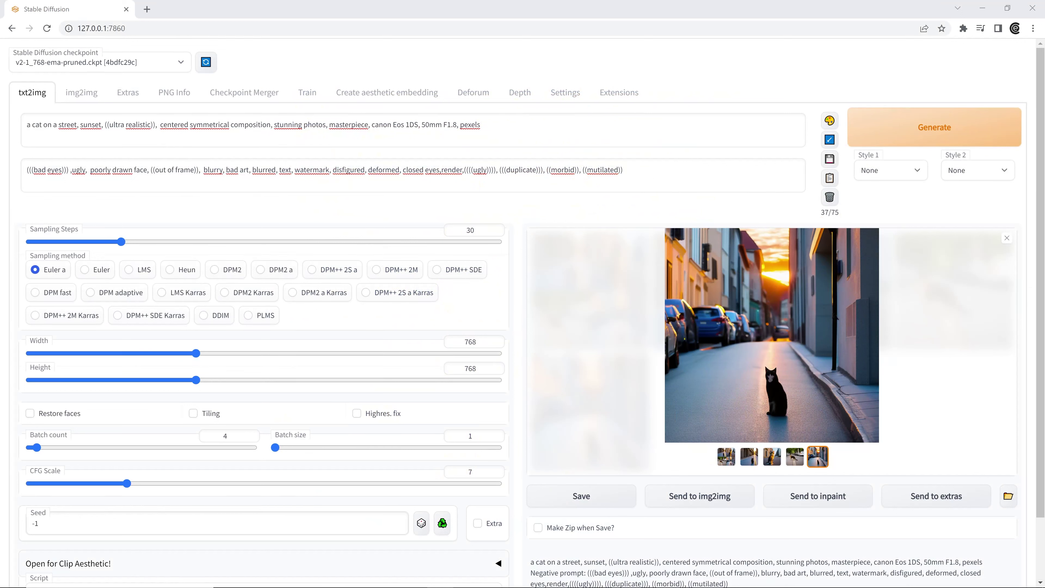
pyautogui.moveTo(77, 124); pyautogui.dragTo(19, 129)
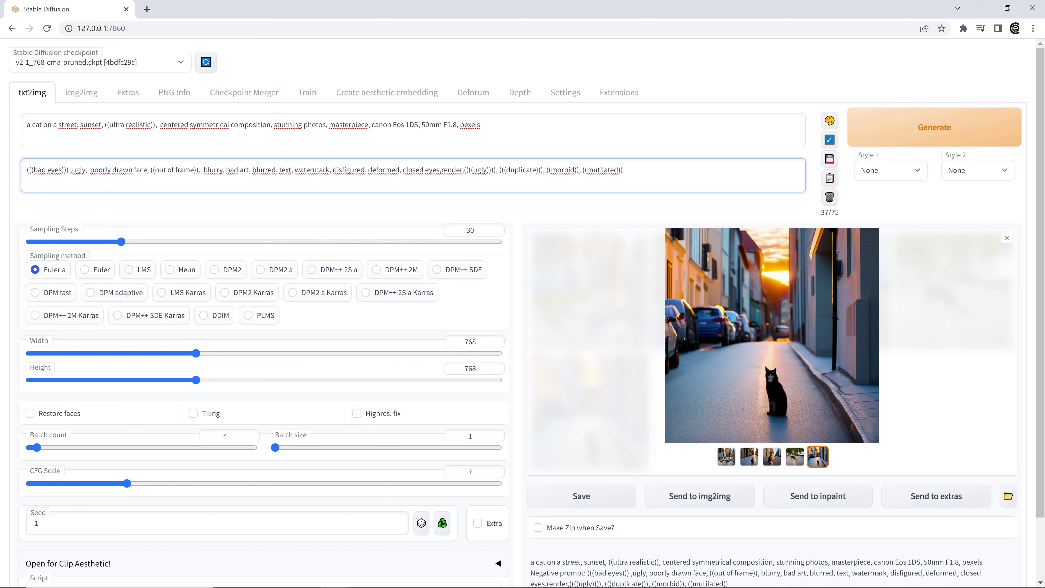
pyautogui.moveTo(31, 170); pyautogui.dragTo(624, 170)
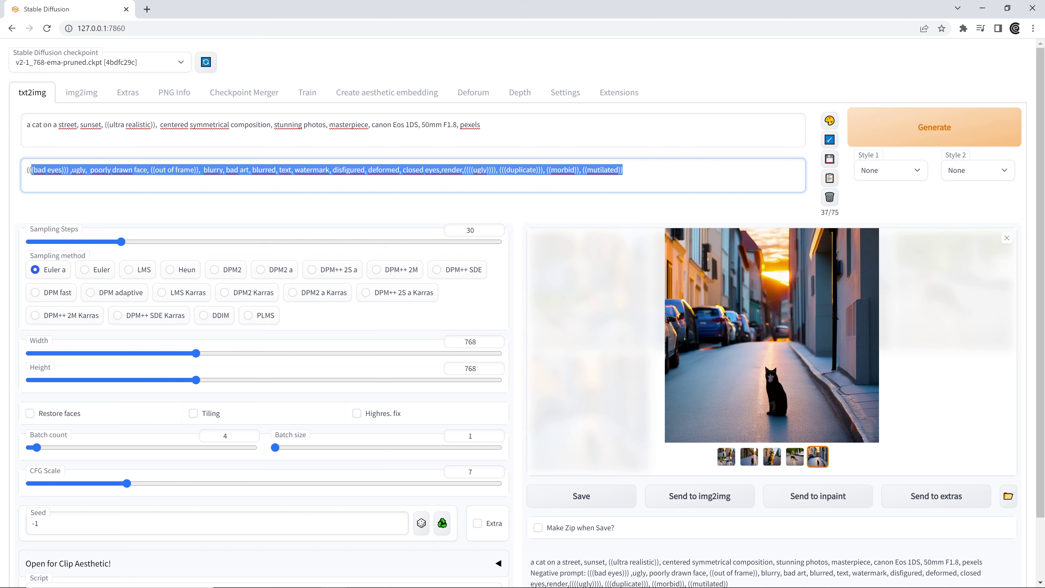
pyautogui.click(367, 162)
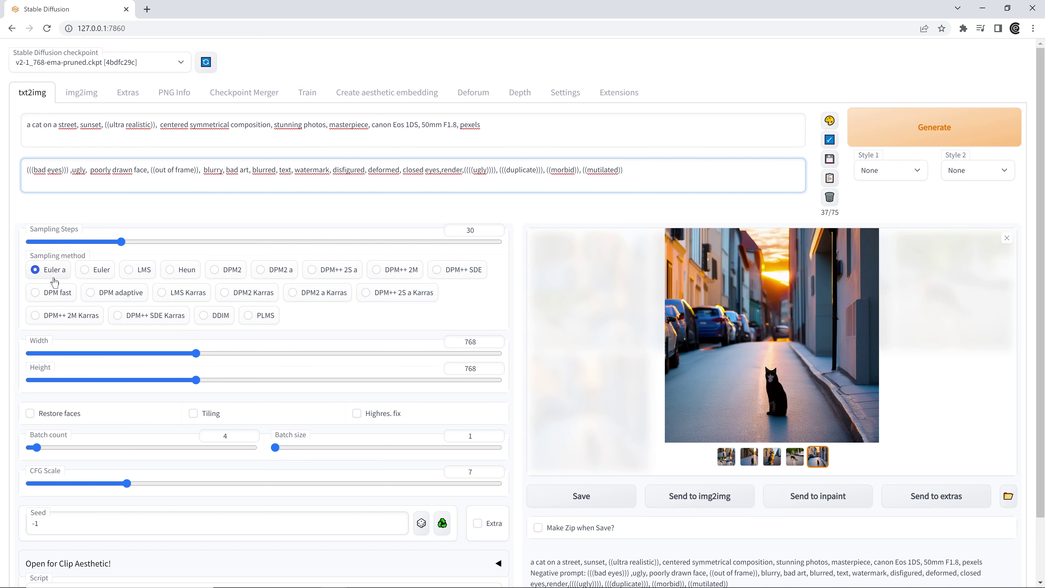
# Open the cat street sunset images made with the "(((bad eyes)))" negative prompt at full size, compare them, and close the viewer
pyautogui.click(854, 346)
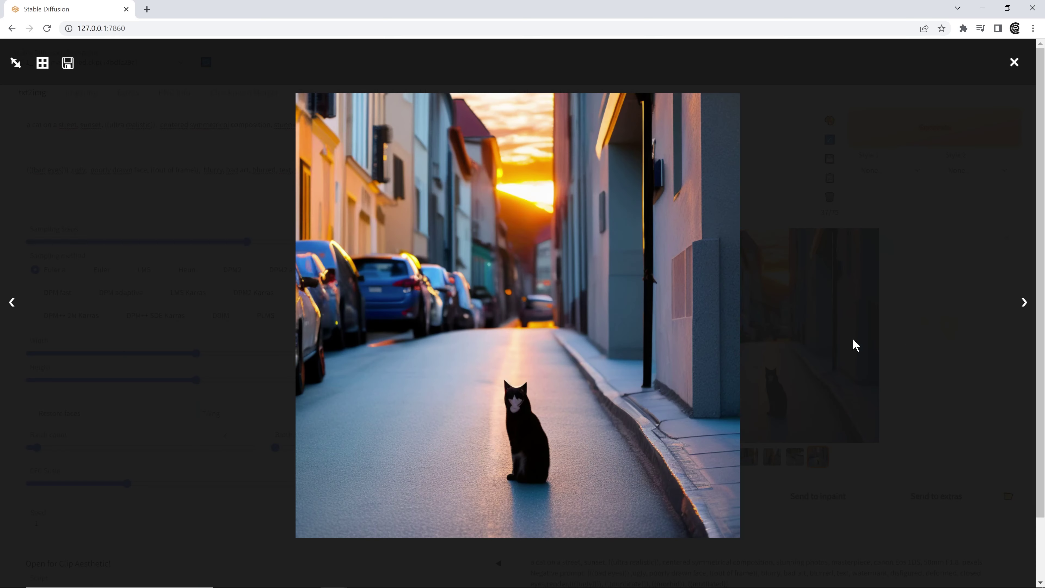
pyautogui.click(1027, 306)
pyautogui.click(1024, 302)
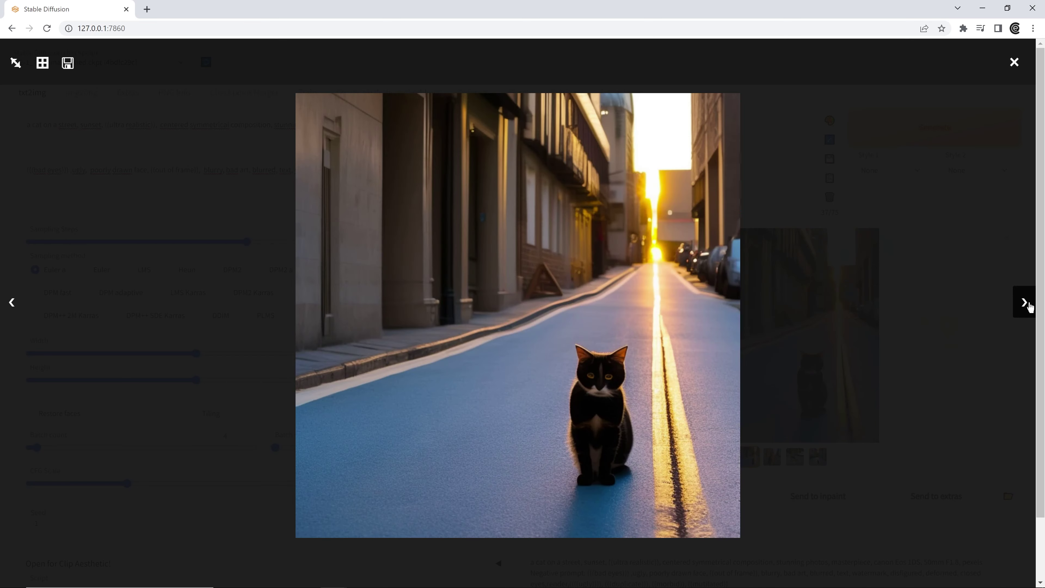
pyautogui.click(1024, 303)
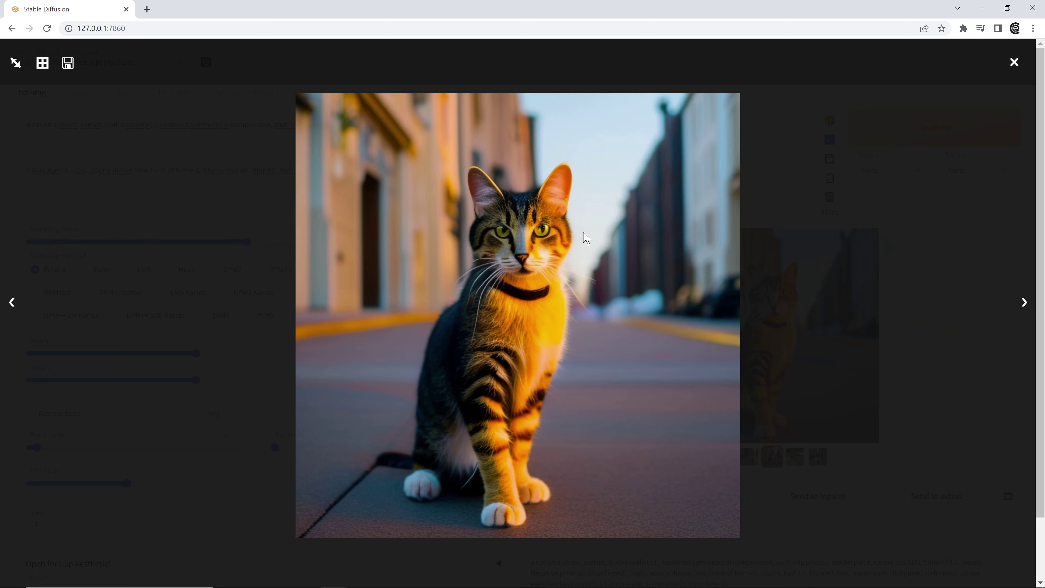
pyautogui.click(1013, 63)
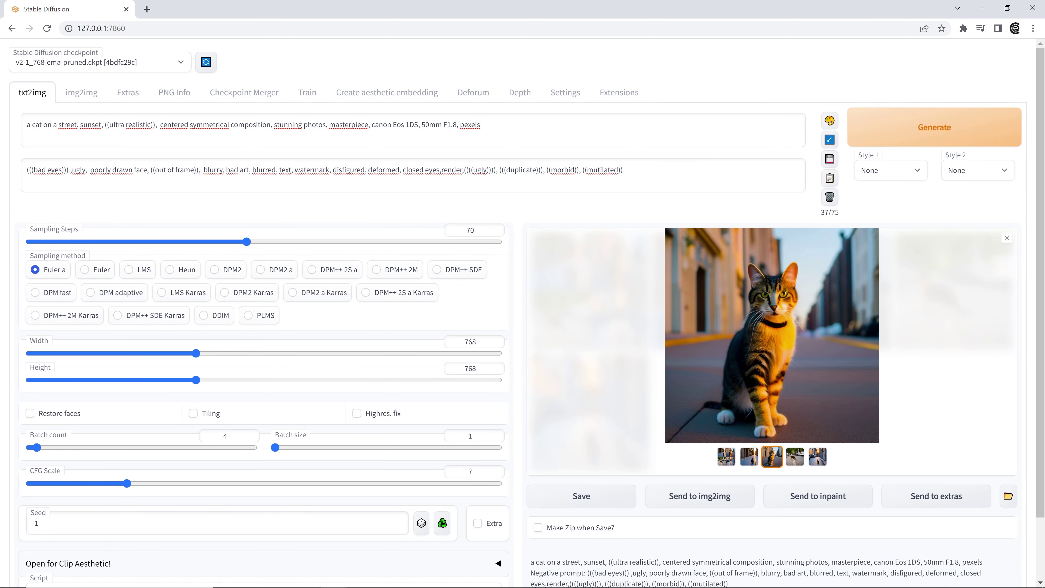
# Check the "50mm F1.8" part of the prompt and browse the 768 × 768 cat images at full size
pyautogui.moveTo(459, 125); pyautogui.dragTo(421, 124)
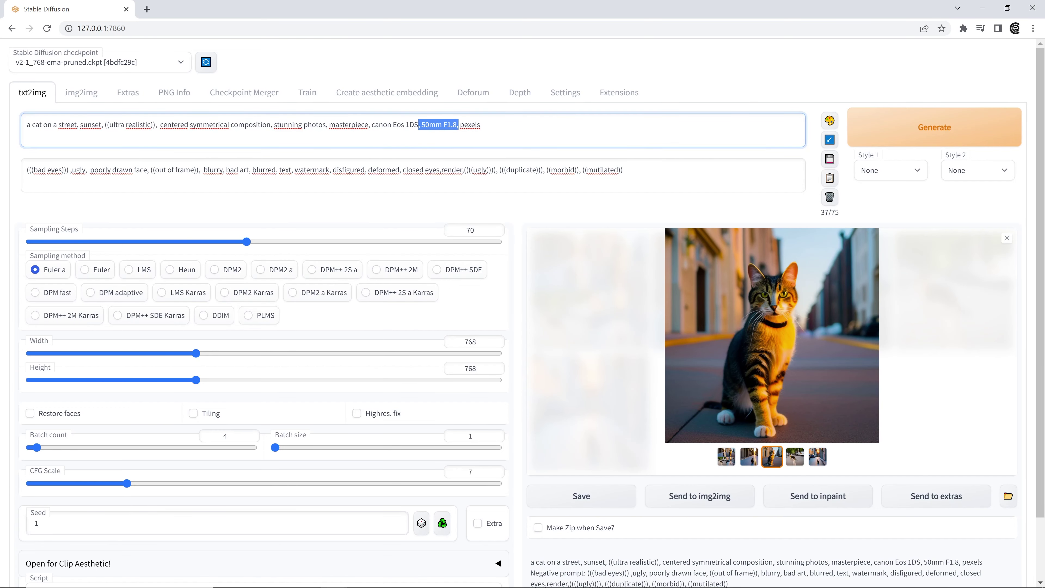
pyautogui.click(720, 297)
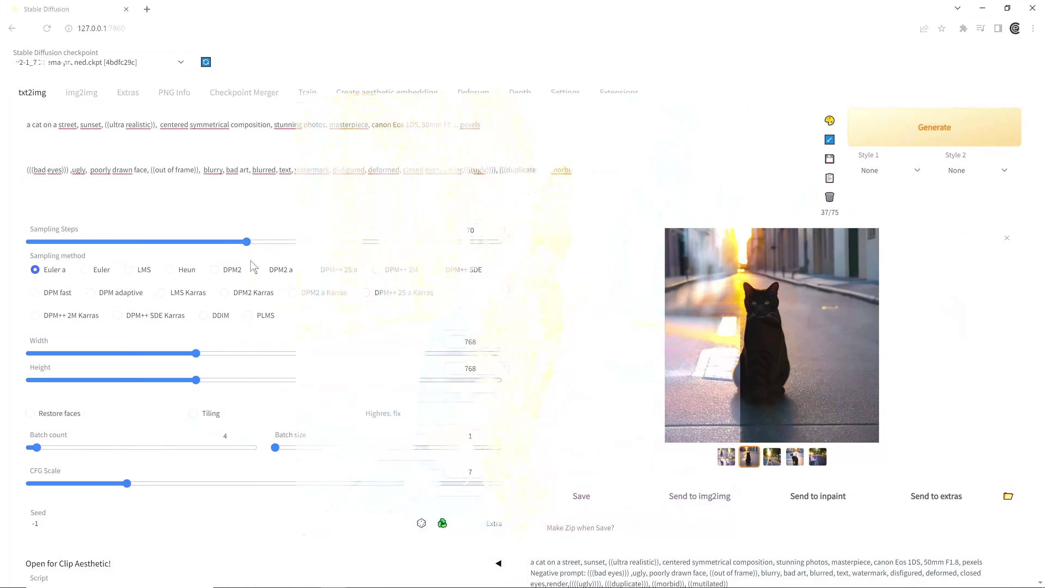
pyautogui.click(743, 343)
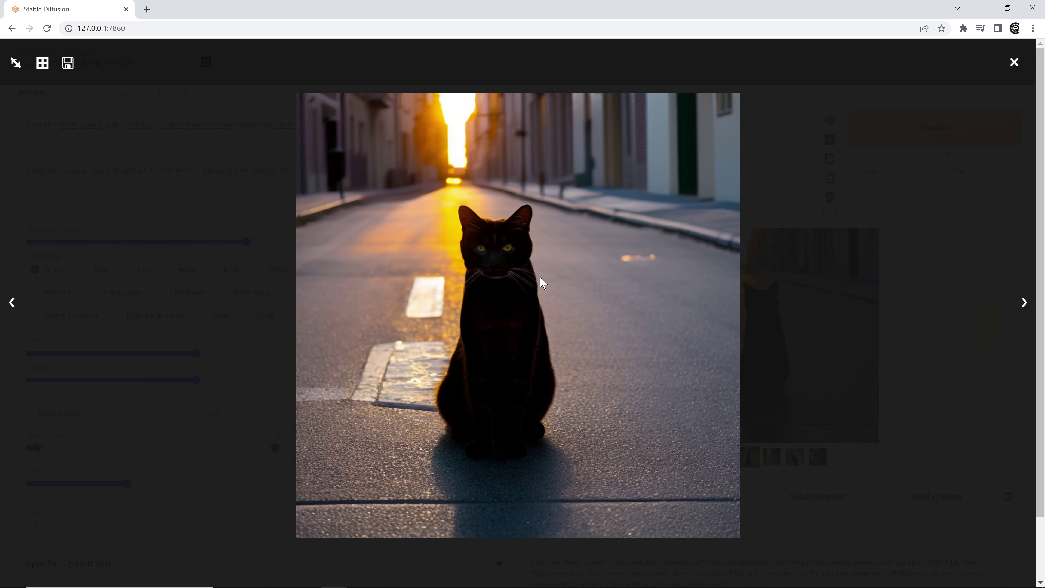
pyautogui.click(1024, 303)
pyautogui.click(1024, 303)
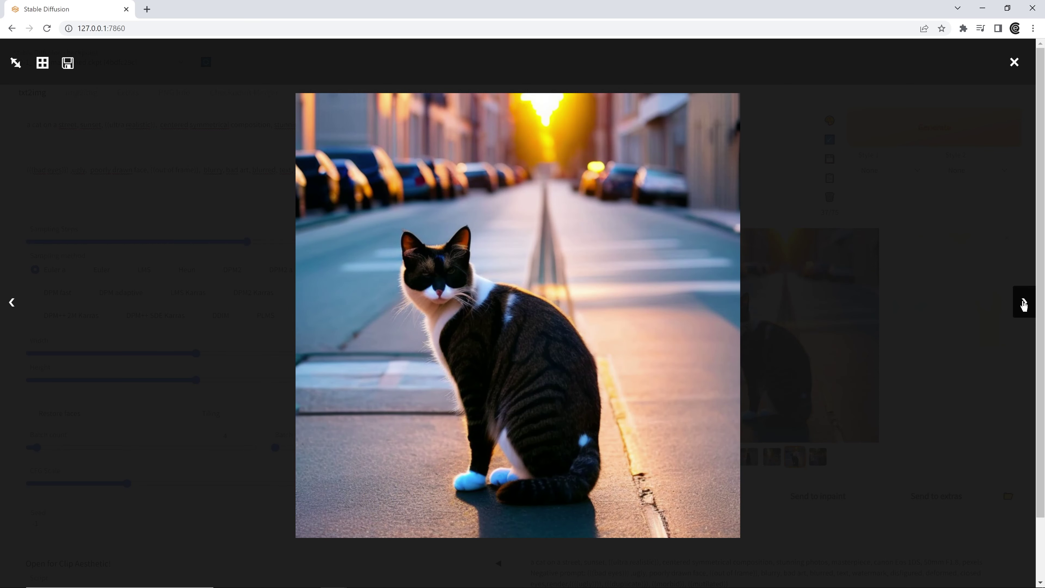
pyautogui.click(1024, 304)
# Review the 512 × 512 sunset cat images one by one up to the image grid, and close the viewer
pyautogui.click(1024, 304)
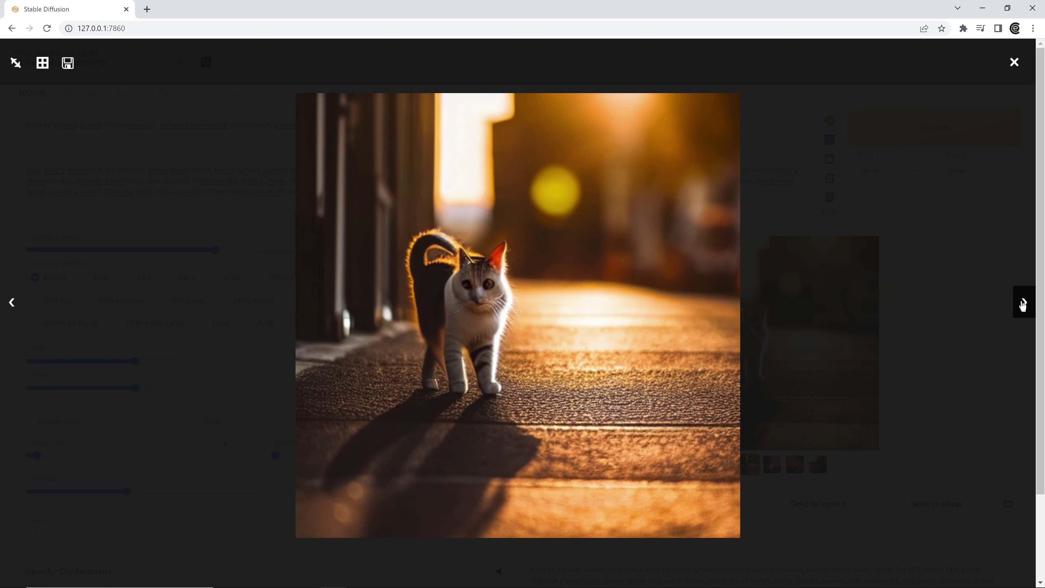
pyautogui.click(1023, 306)
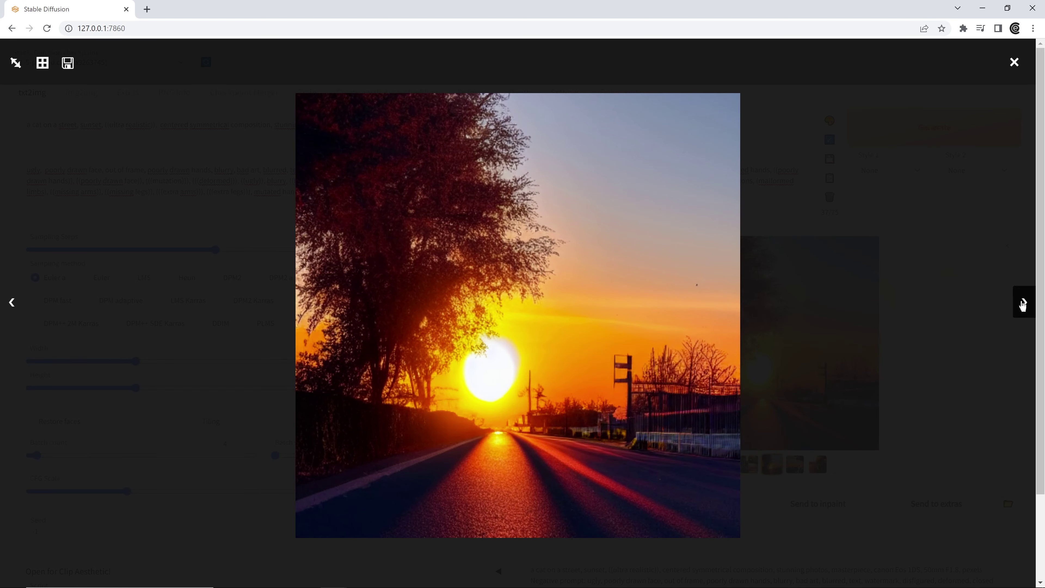
pyautogui.click(1023, 305)
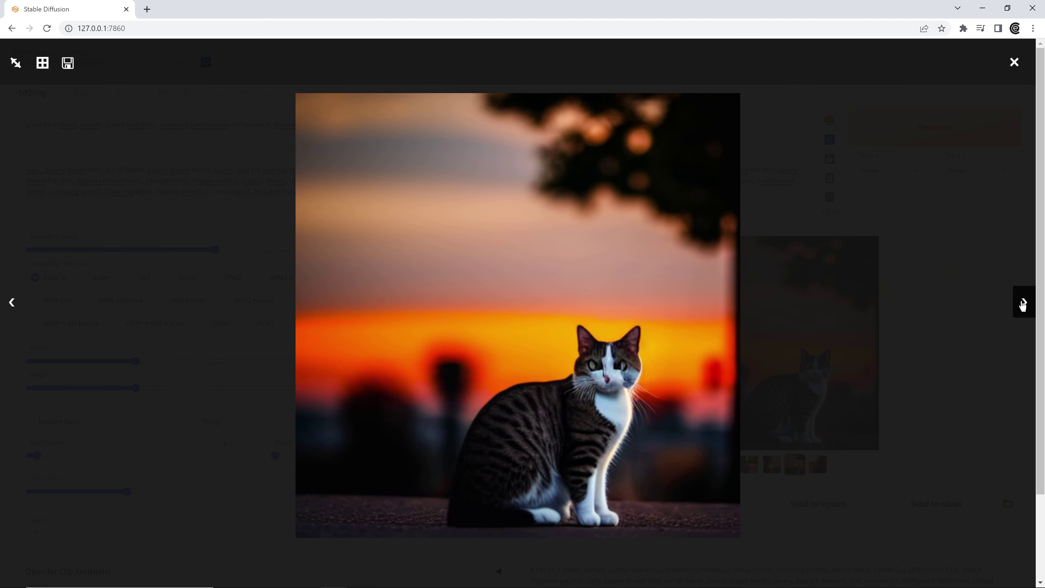
pyautogui.click(1023, 305)
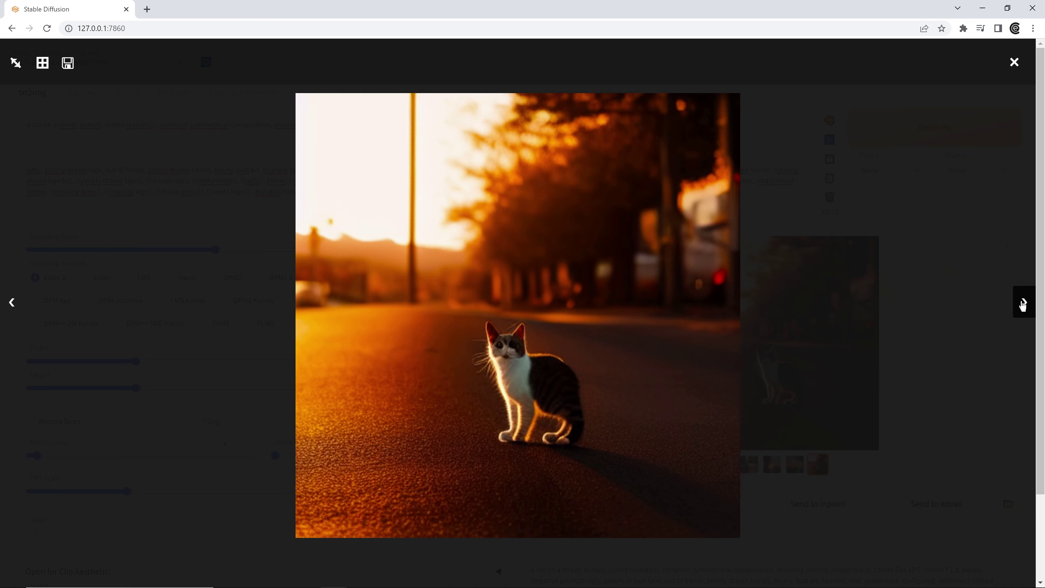
pyautogui.click(1023, 305)
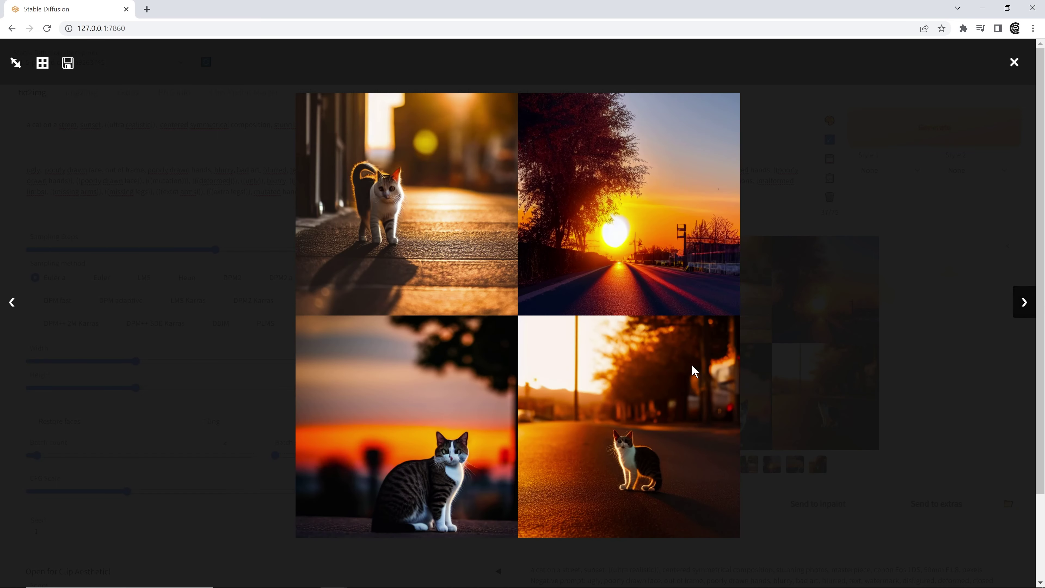
pyautogui.click(1014, 63)
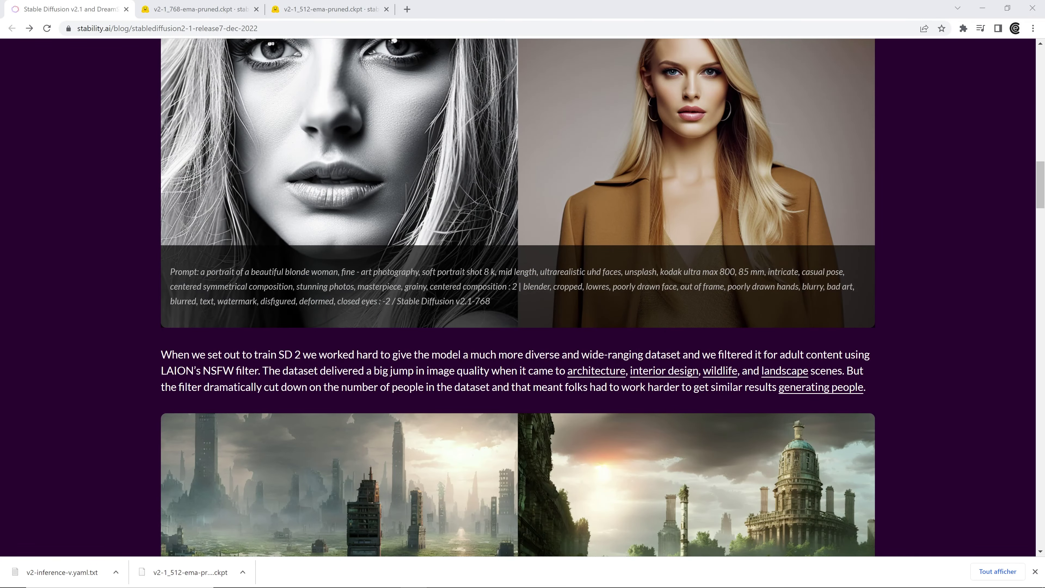
# Copy the blonde woman portrait prompt up to "centered composition" from the stability.ai blog post and replace the Stable Diffusion prompt with it
pyautogui.scroll(2, 371, 204)
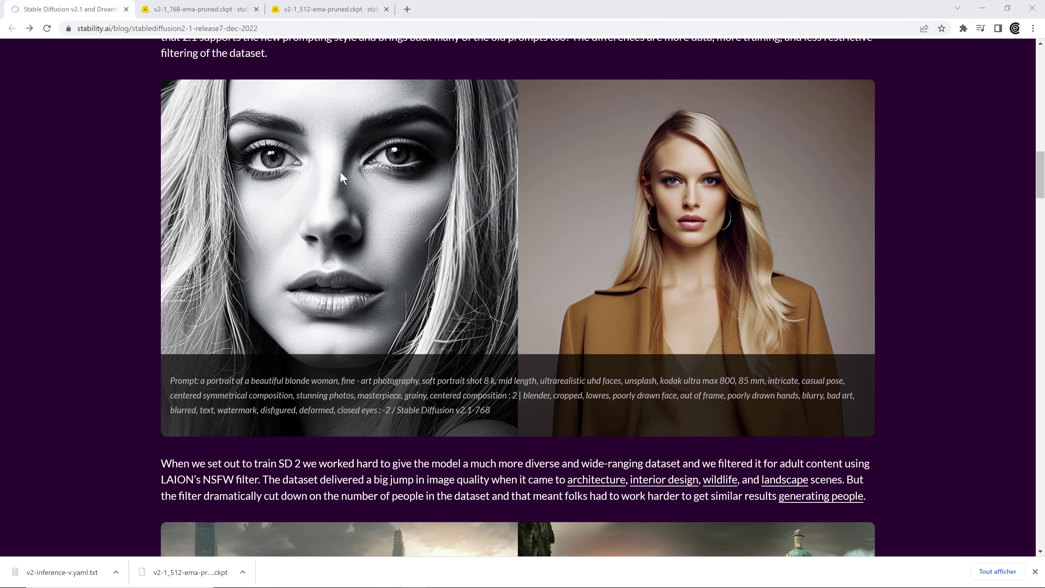
pyautogui.scroll(1, 511, 217)
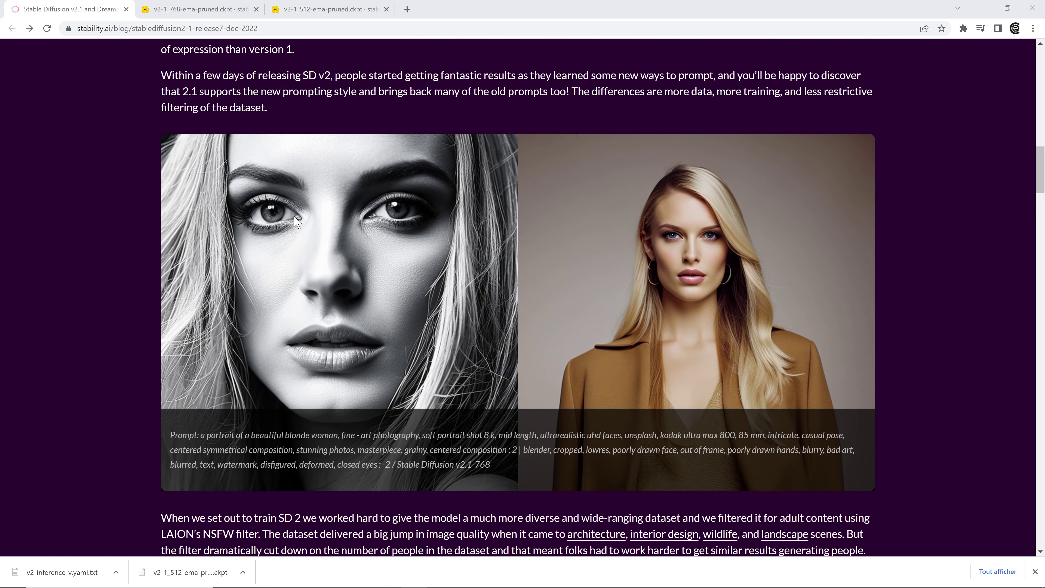
pyautogui.scroll(-2, 267, 186)
pyautogui.moveTo(201, 326); pyautogui.dragTo(507, 341)
pyautogui.hotkey('ctrl', 'c')
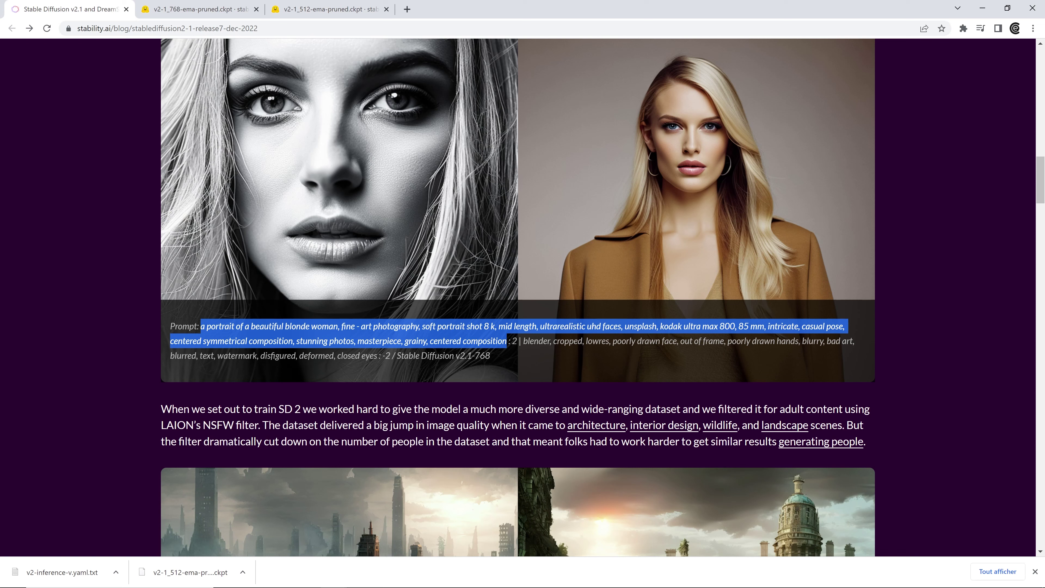
pyautogui.rightClick(458, 332)
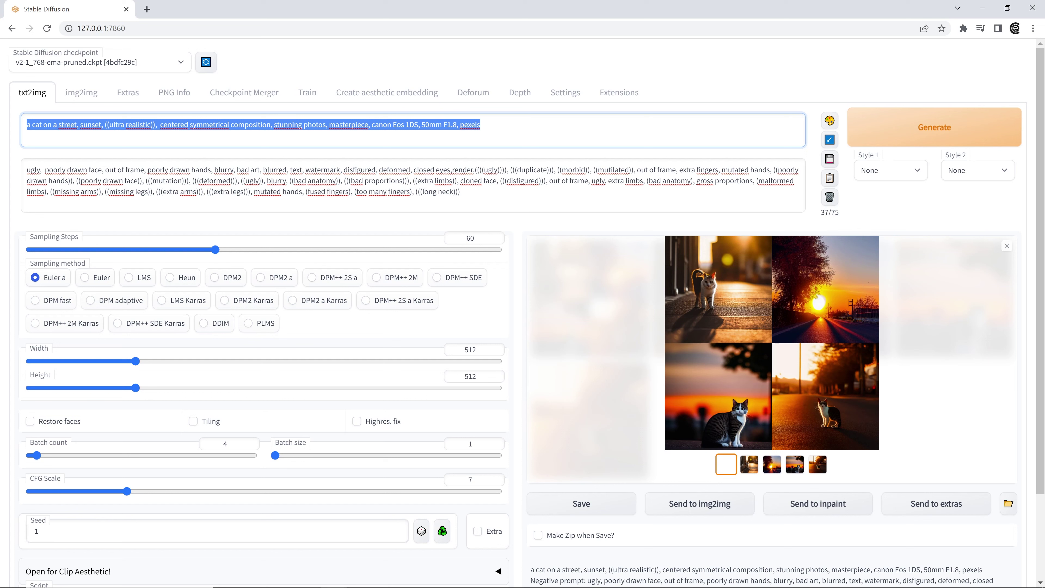
pyautogui.hotkey('ctrl', 'v')
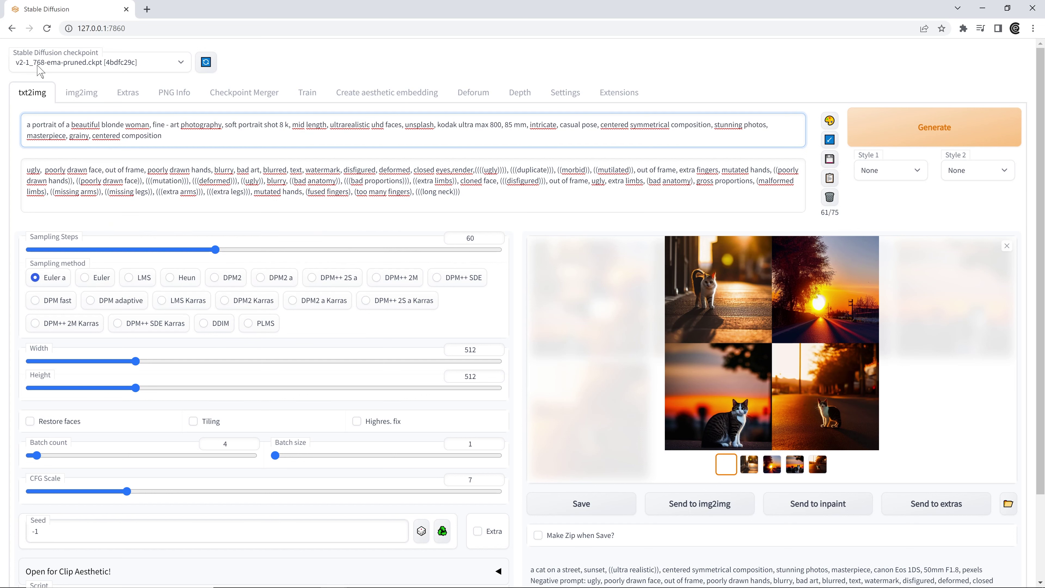
# Set the image width and height to 768 and generate the portrait images
pyautogui.moveTo(135, 361); pyautogui.dragTo(196, 362)
pyautogui.moveTo(135, 388); pyautogui.dragTo(196, 388)
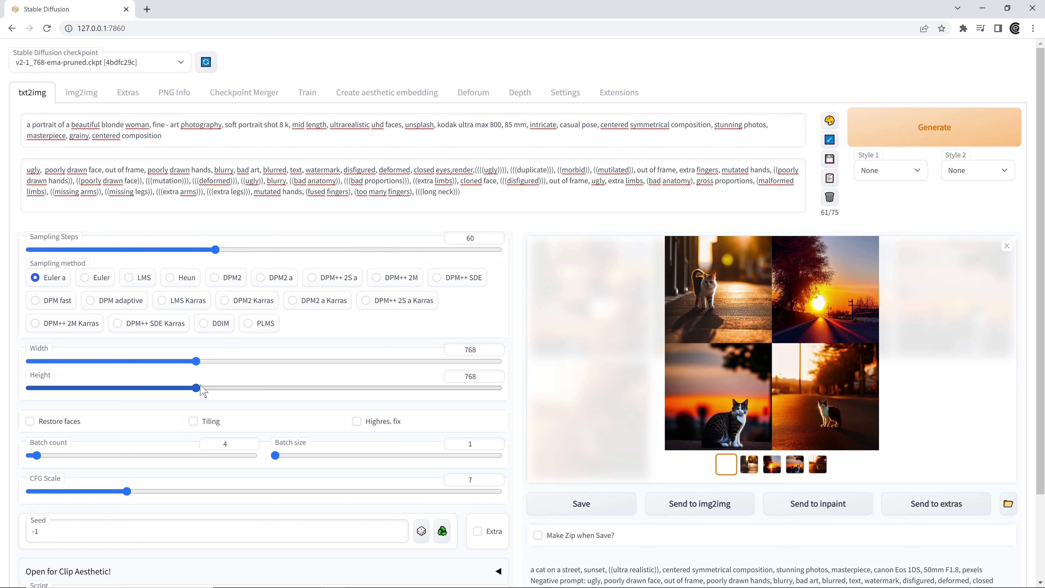
pyautogui.click(897, 140)
# Open the portrait image grid at full size, view individual portraits, and close the viewer
pyautogui.click(737, 292)
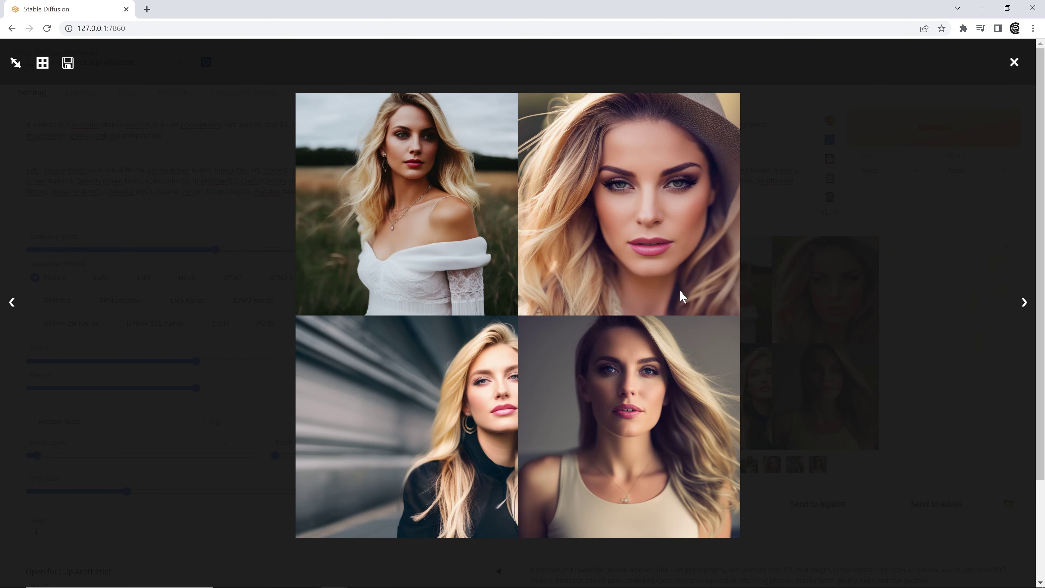
pyautogui.click(1023, 304)
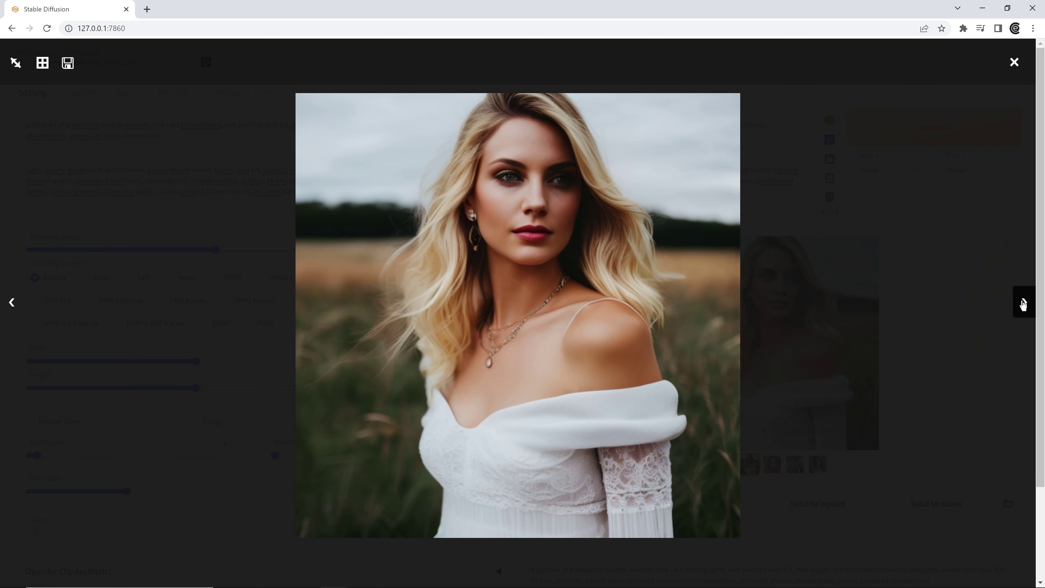
pyautogui.click(1023, 303)
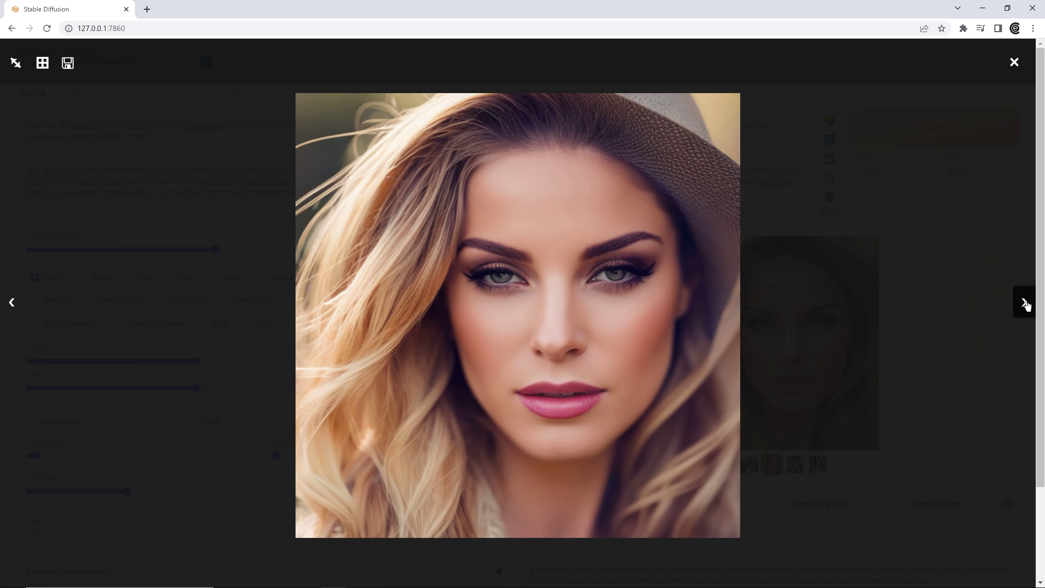
pyautogui.press('Escape')
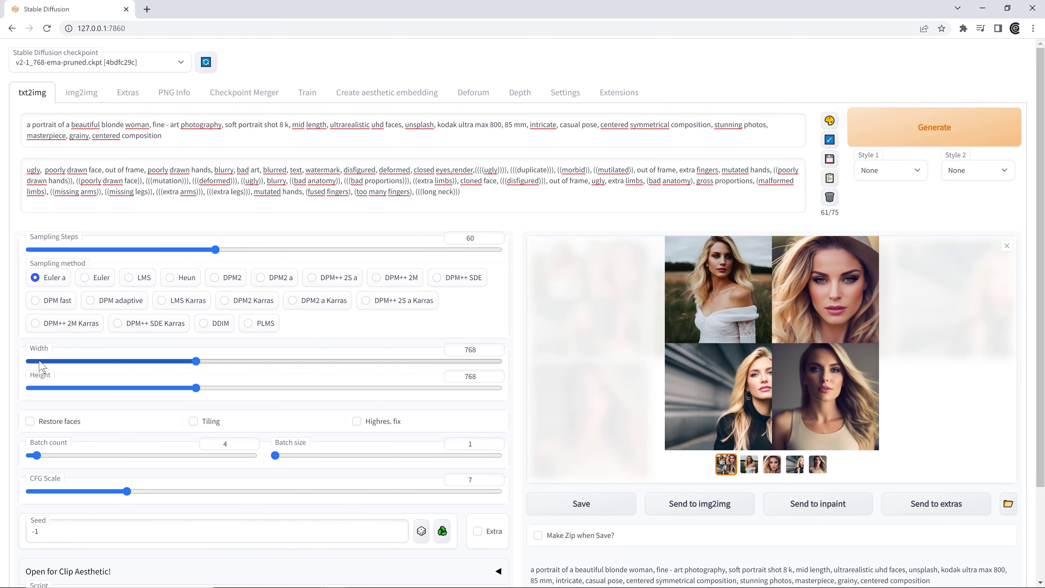
# Enable Restore faces, insert "sunset, golden hours," after "a portrait of a beautiful blonde woman," in the prompt, and generate new images
pyautogui.click(55, 428)
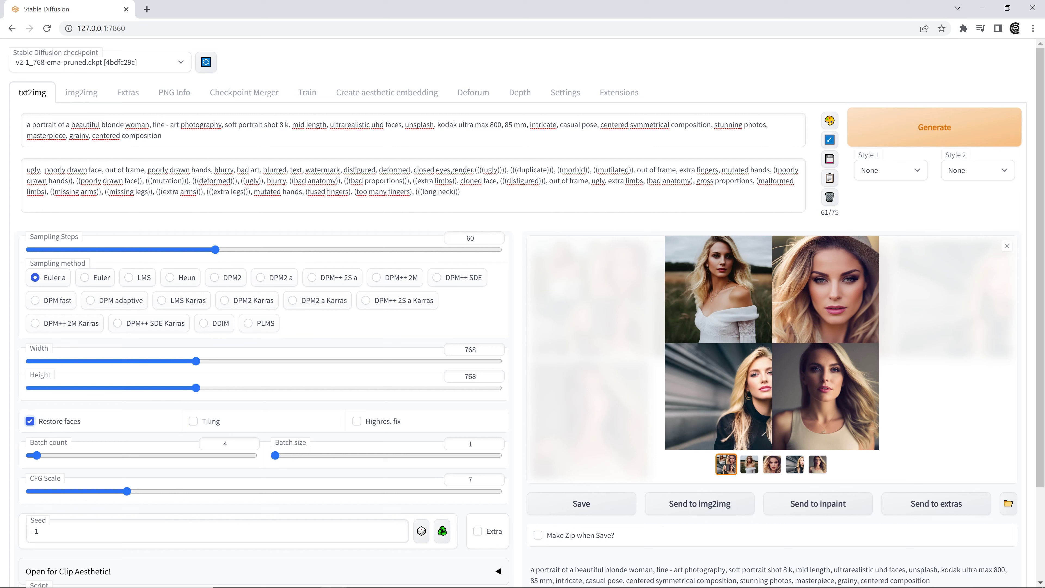
pyautogui.click(413, 135)
pyautogui.write(', sunset, golden hours')
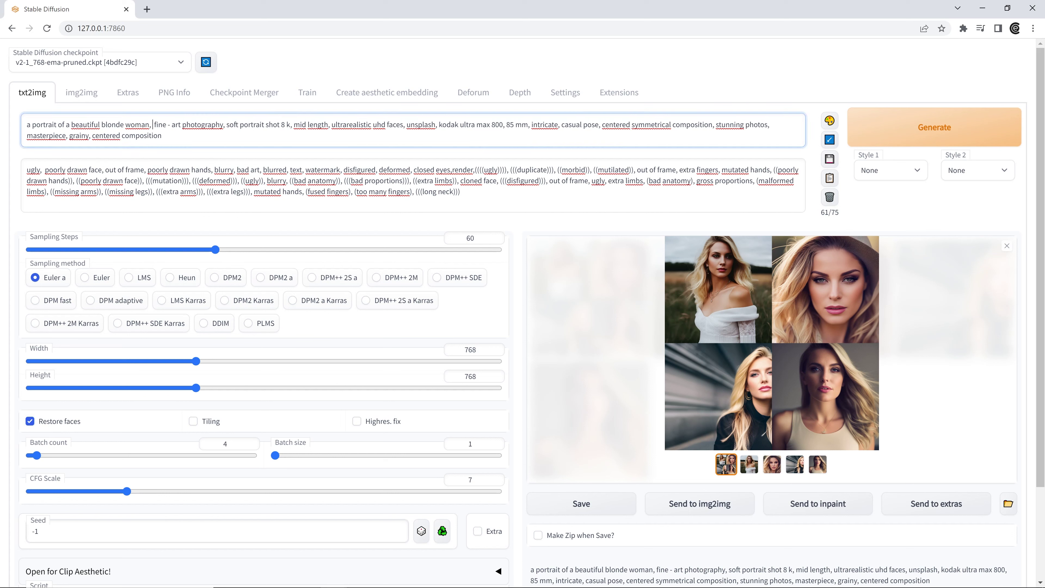
pyautogui.write(',')
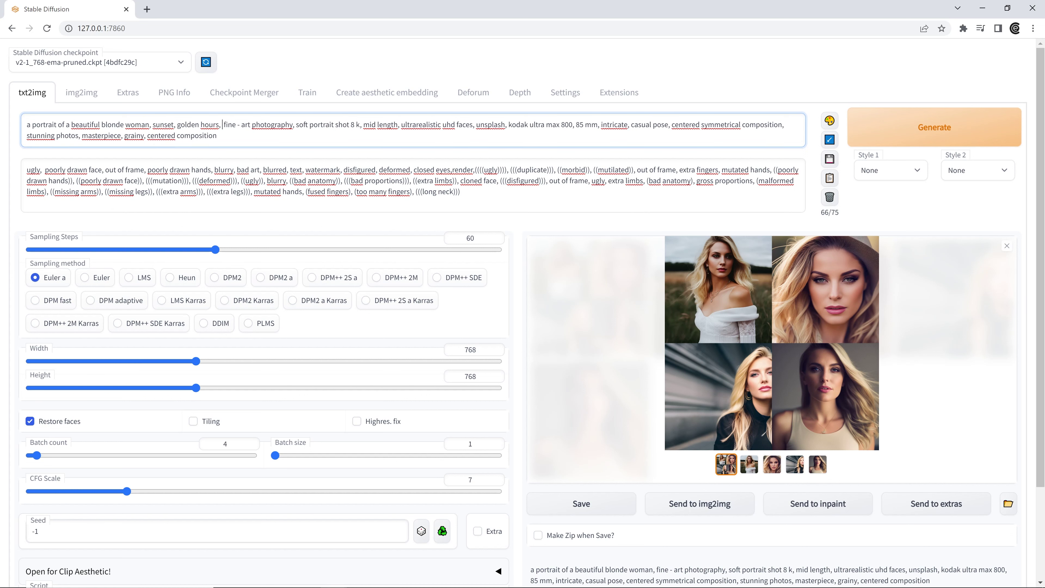
pyautogui.click(894, 120)
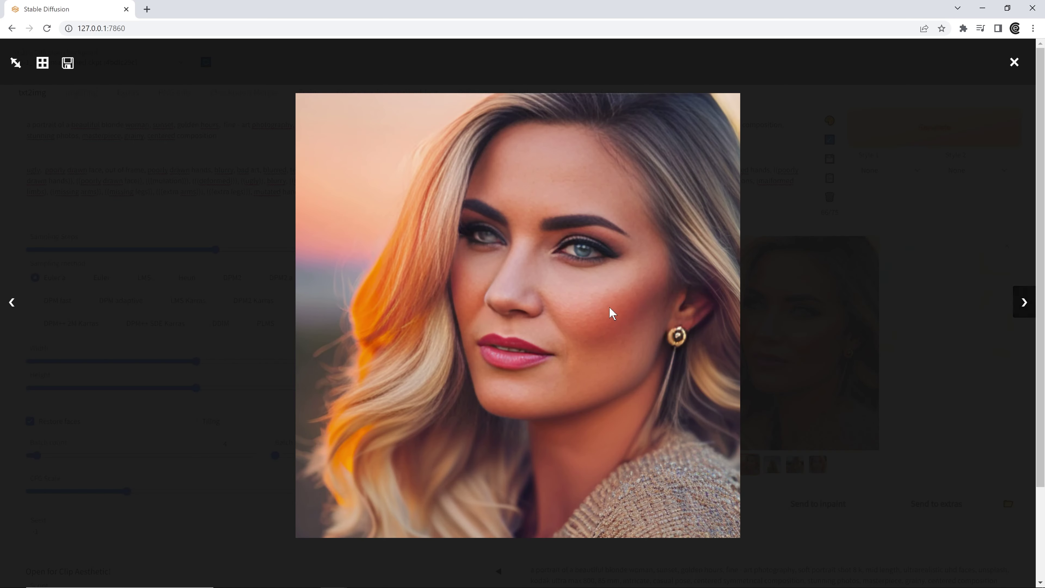
# View the four sunset portraits one by one at full size and close the viewer
pyautogui.click(1024, 303)
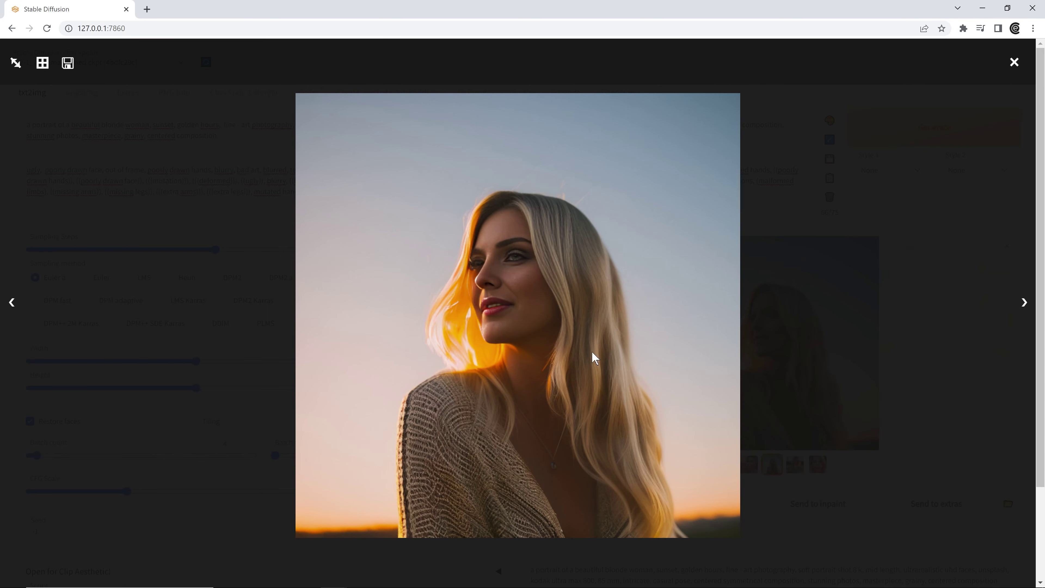
pyautogui.click(1024, 305)
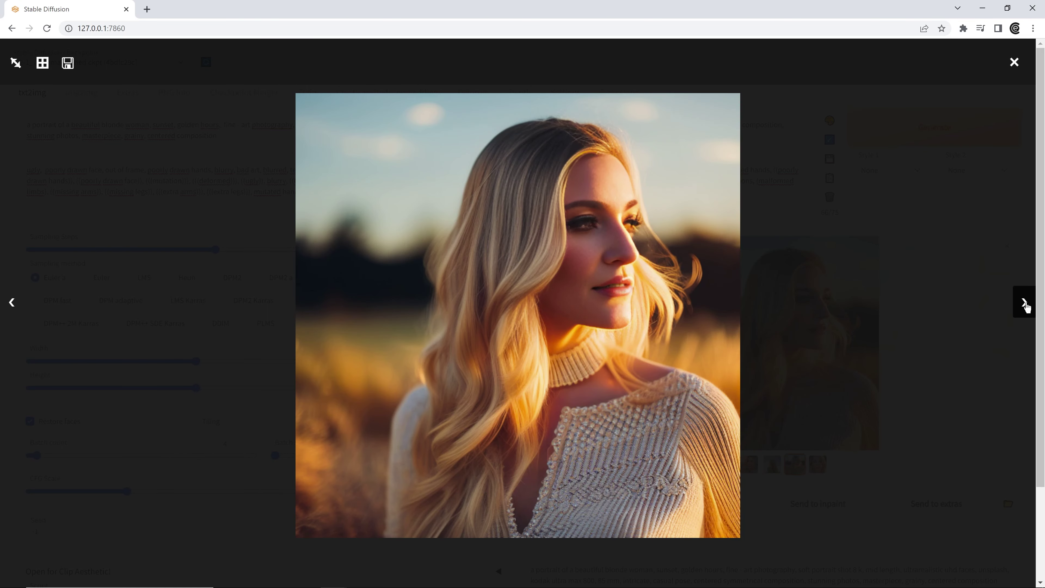
pyautogui.click(1026, 307)
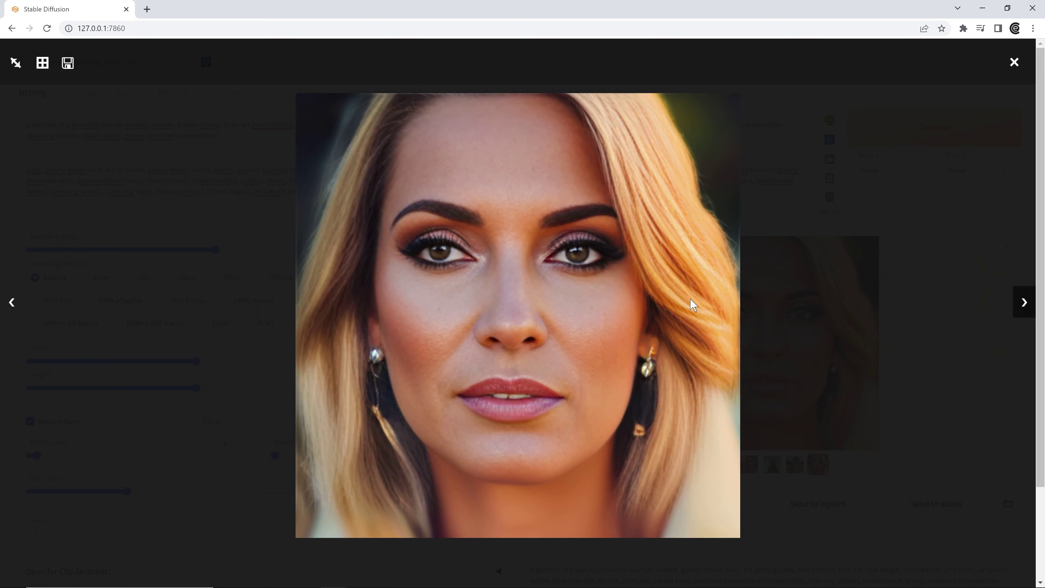
pyautogui.click(1025, 305)
pyautogui.click(1014, 62)
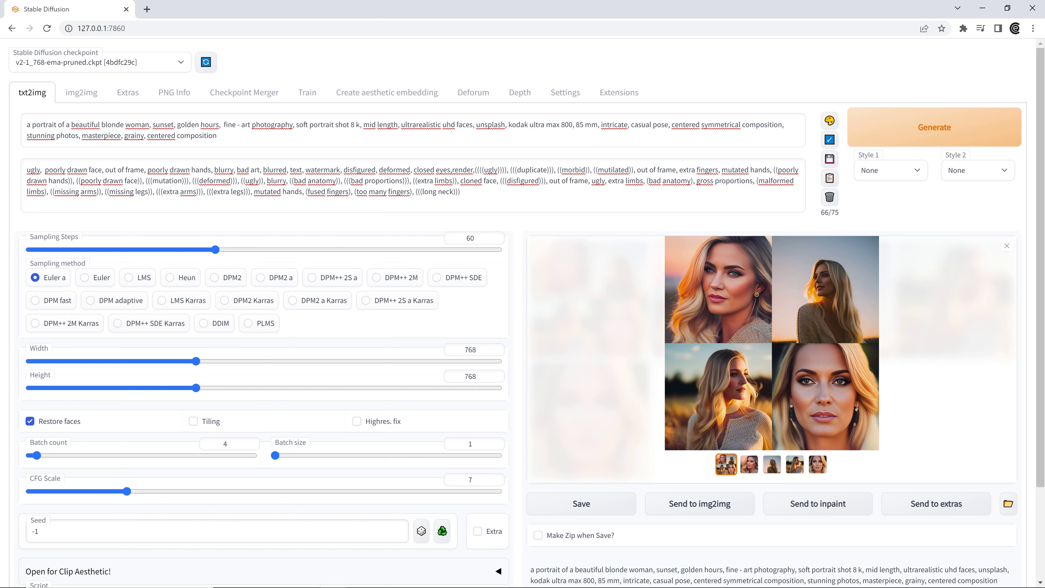
pyautogui.click(216, 136)
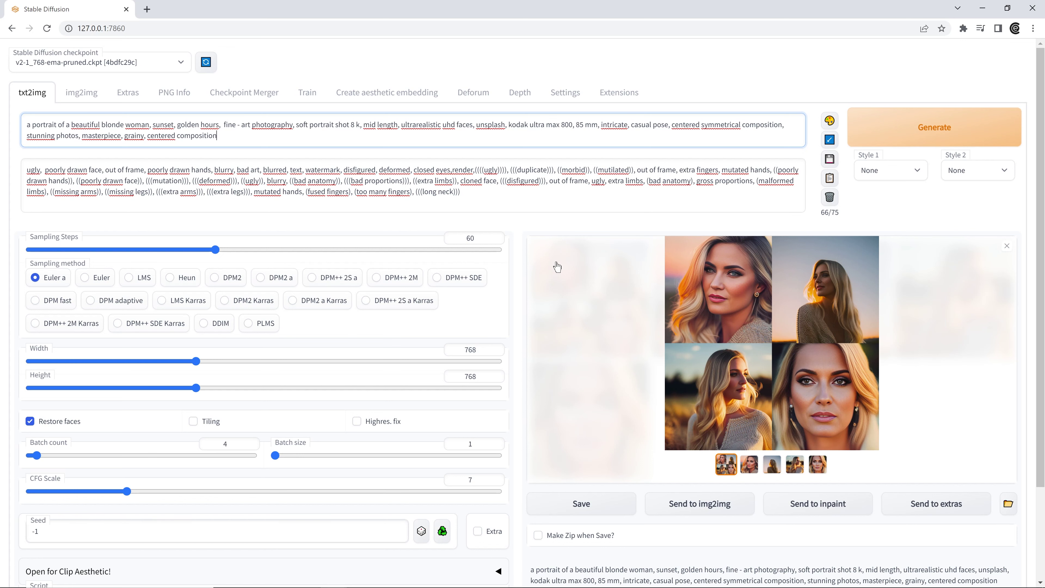
pyautogui.click(77, 98)
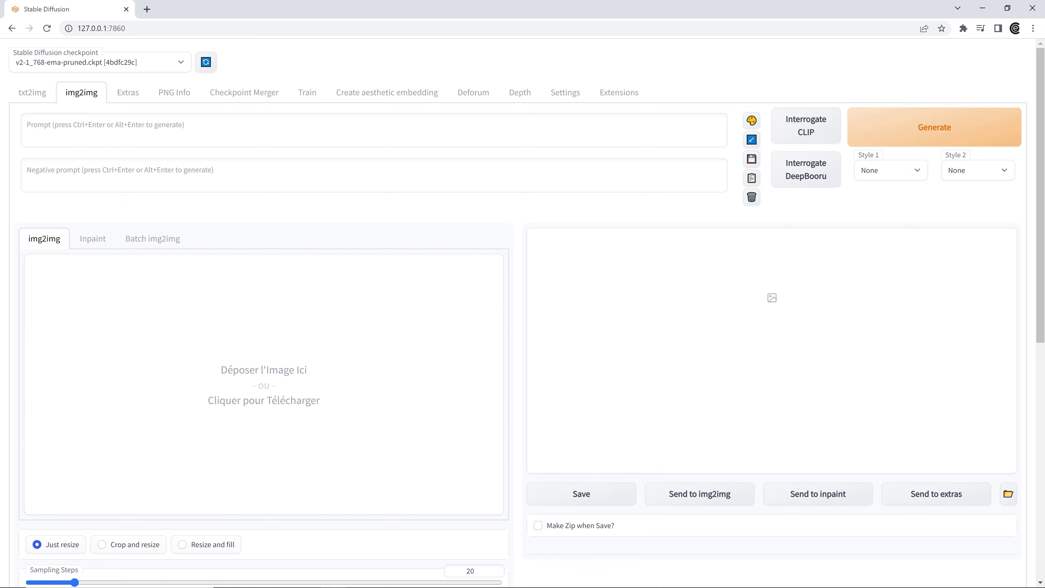
pyautogui.click(36, 94)
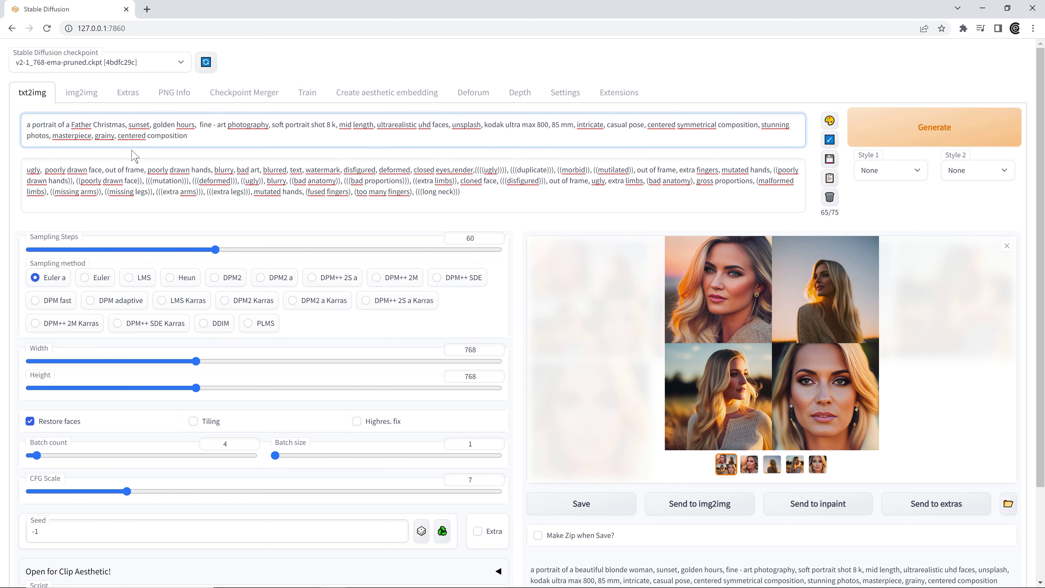
# Make the prompt's subject "a Father Christmas ridding a horse", set its framing to "wide angle" and its focal length to 24 mm, and generate the images
pyautogui.write('ridding a horse')
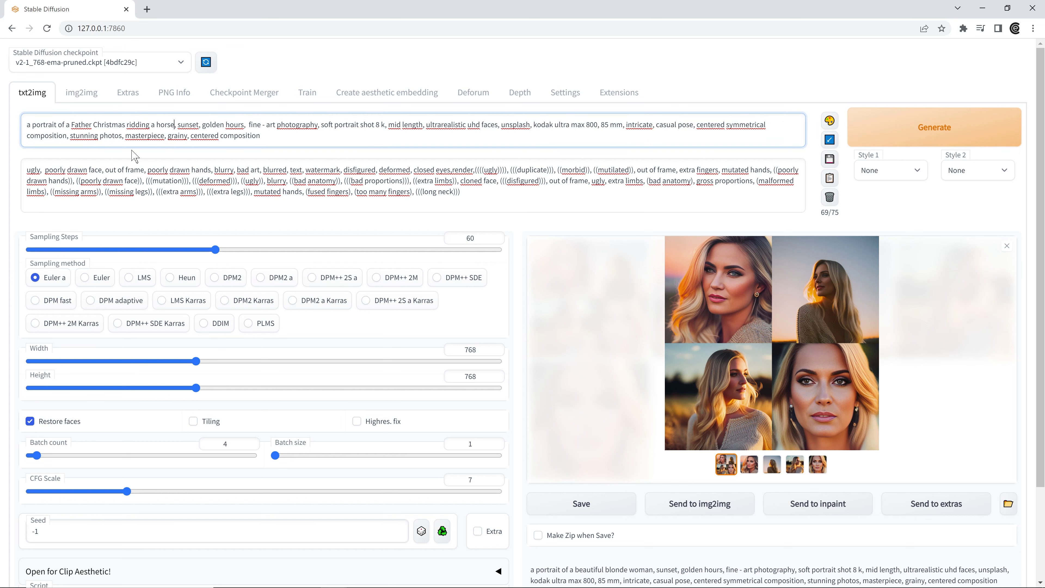
pyautogui.write('wide ang')
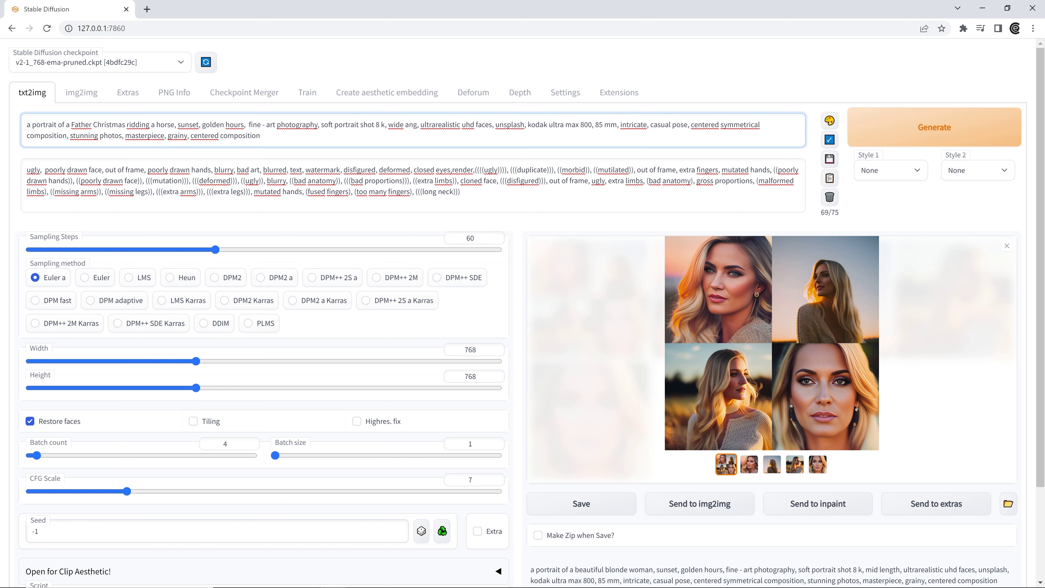
pyautogui.write('le')
pyautogui.doubleClick(605, 125)
pyautogui.write('24')
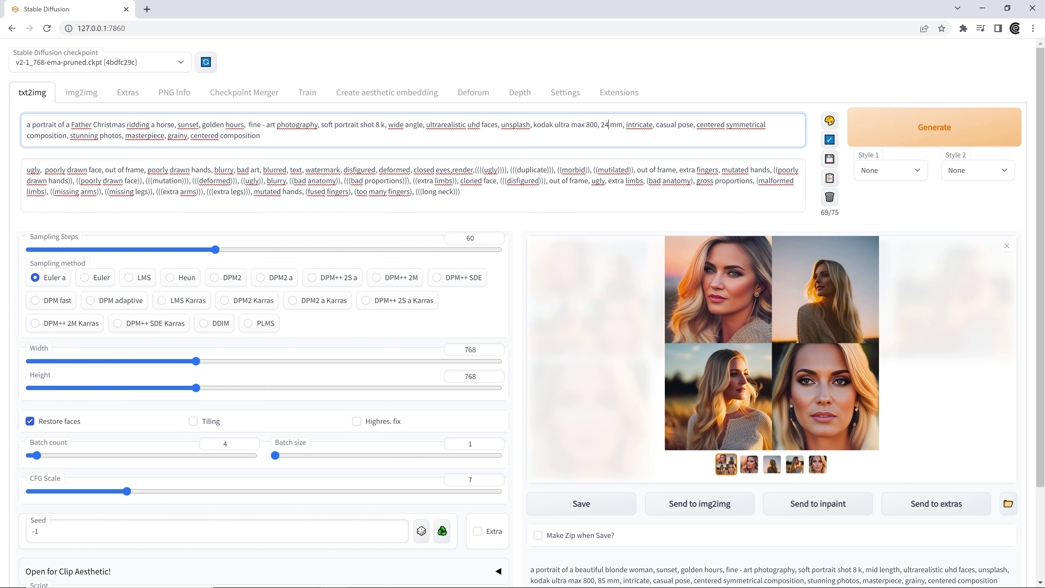
pyautogui.click(892, 136)
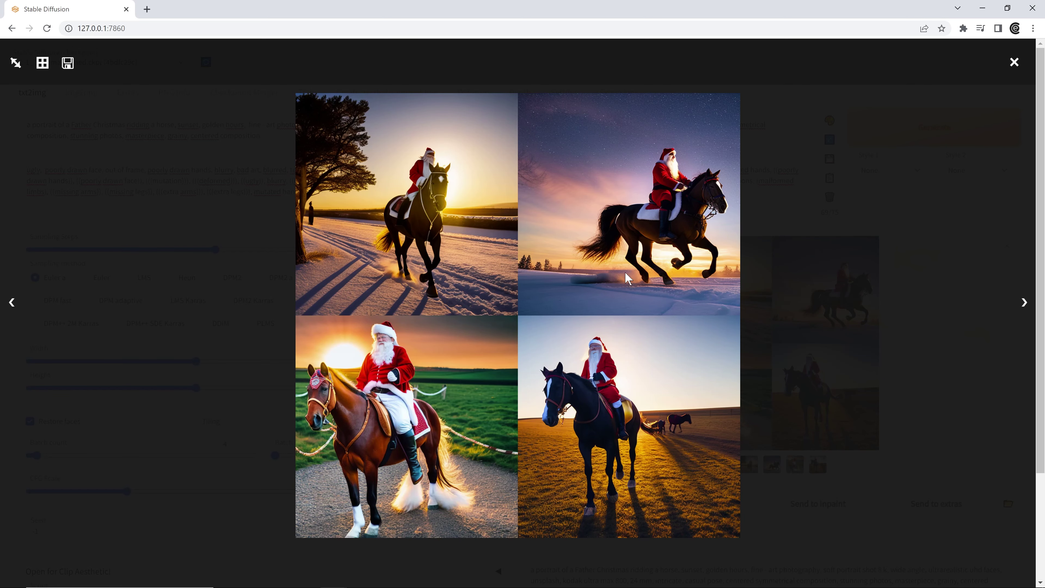
# Examine each of the generated Father Christmas horse-riding images at full size and close the viewer
pyautogui.click(1023, 303)
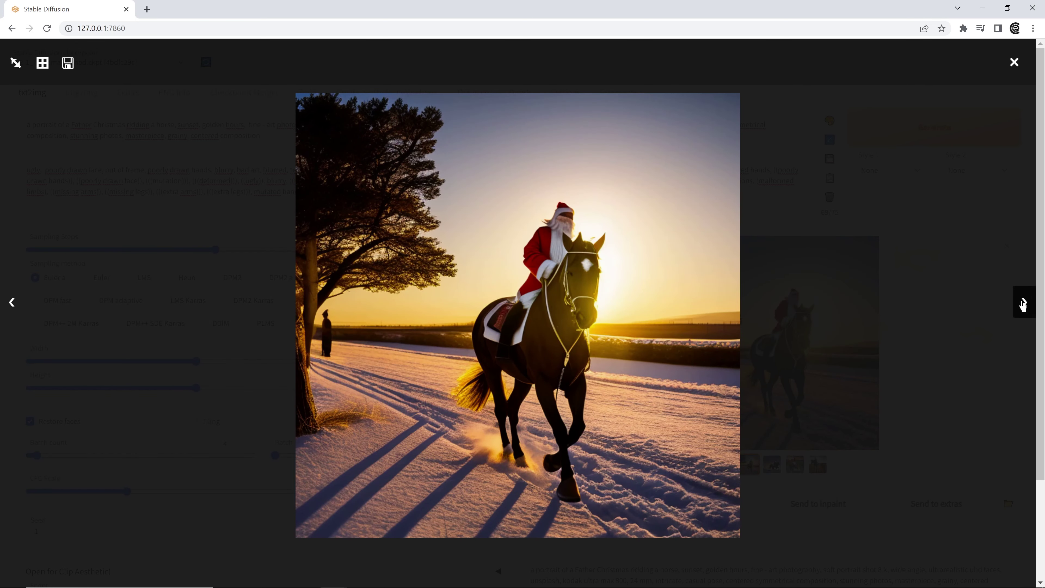
pyautogui.click(1023, 303)
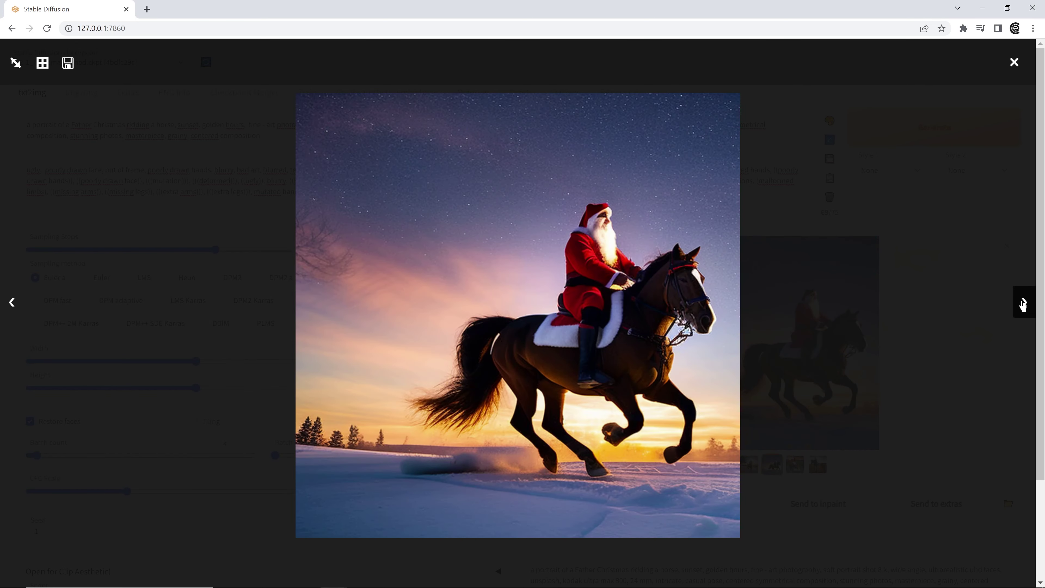
pyautogui.click(1024, 304)
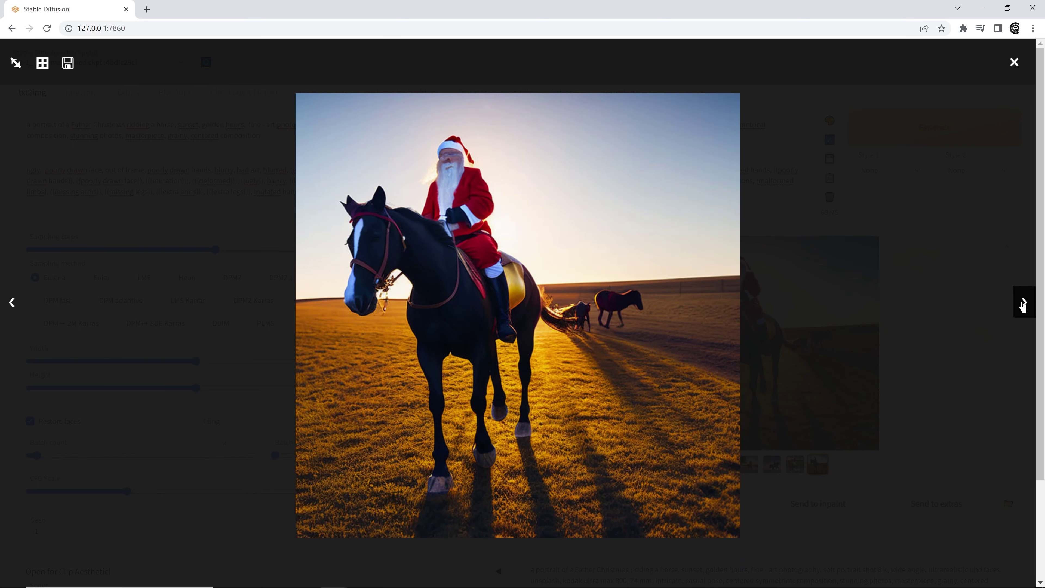
pyautogui.click(1024, 304)
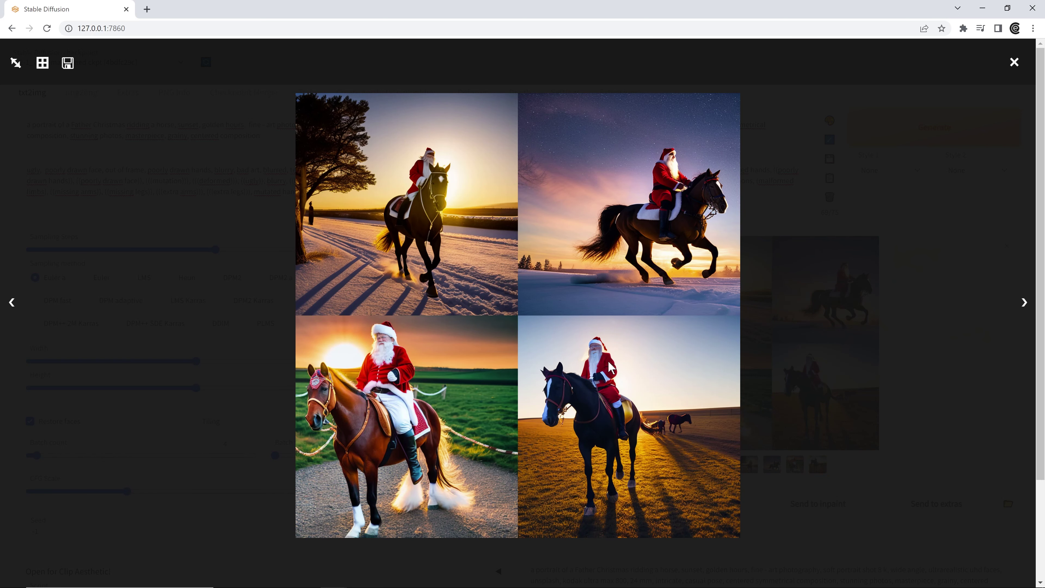
pyautogui.click(1020, 306)
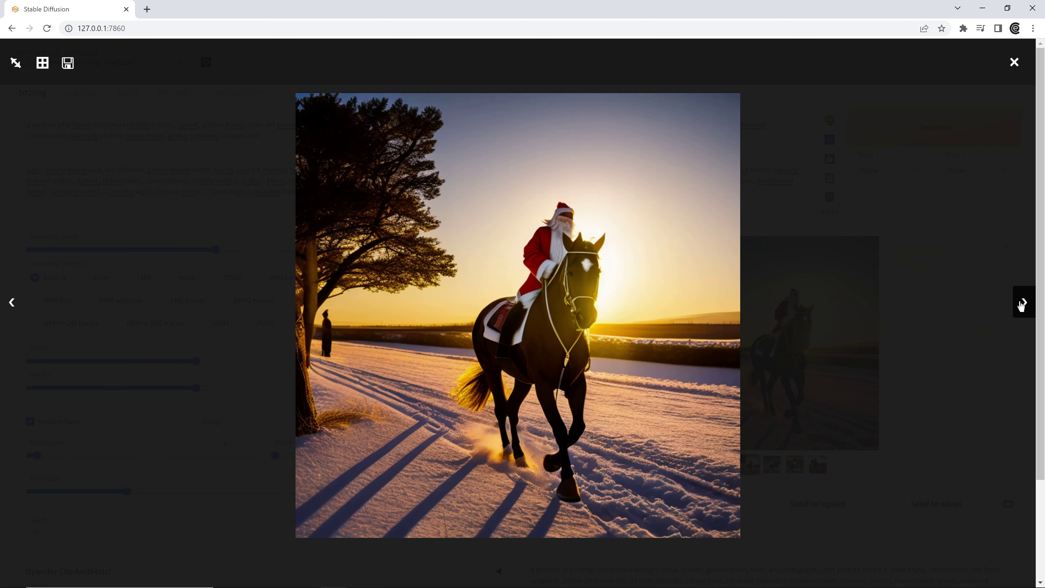
pyautogui.click(1021, 305)
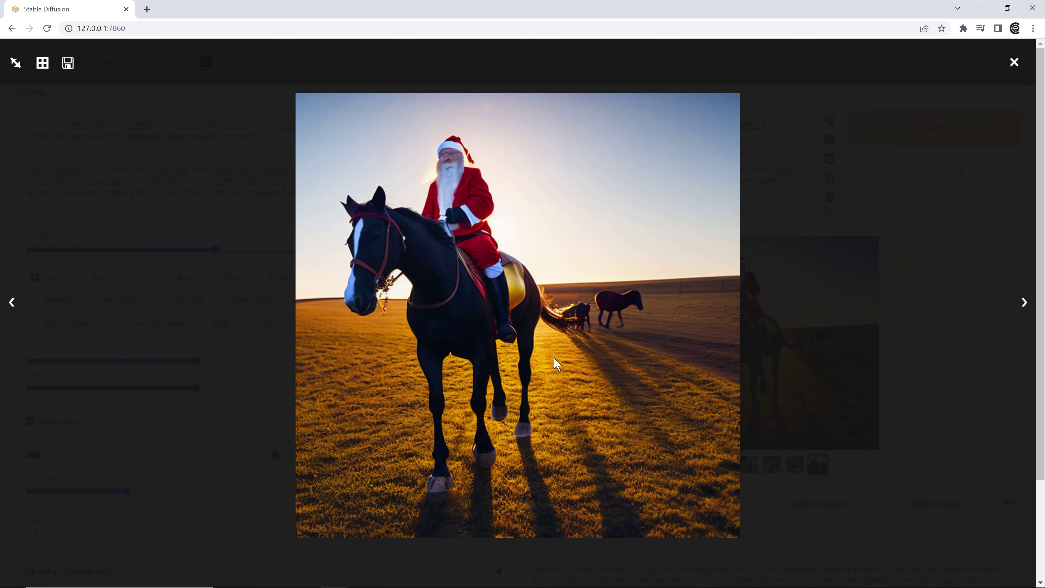
pyautogui.click(1025, 305)
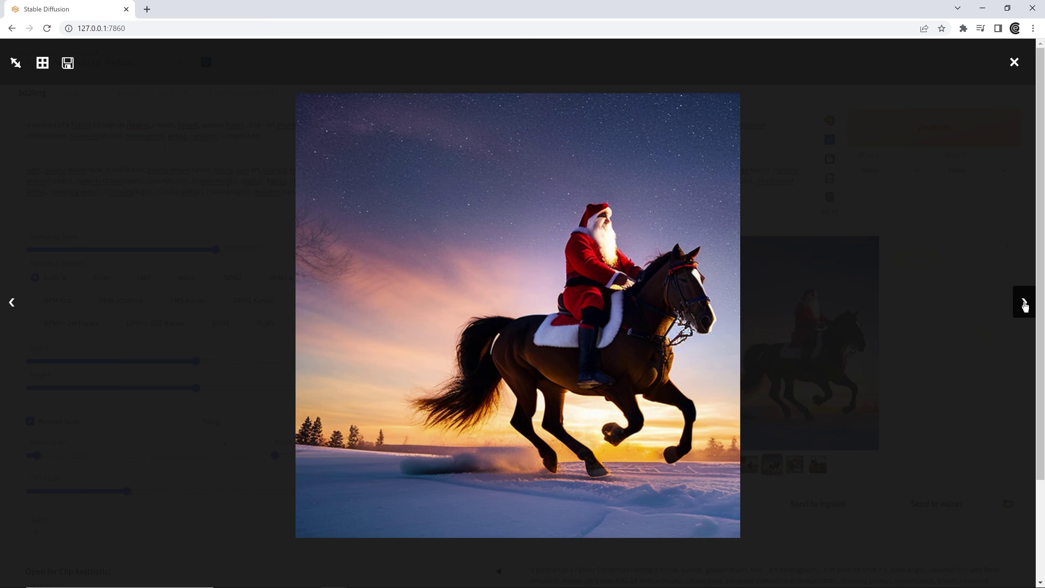
pyautogui.click(1025, 306)
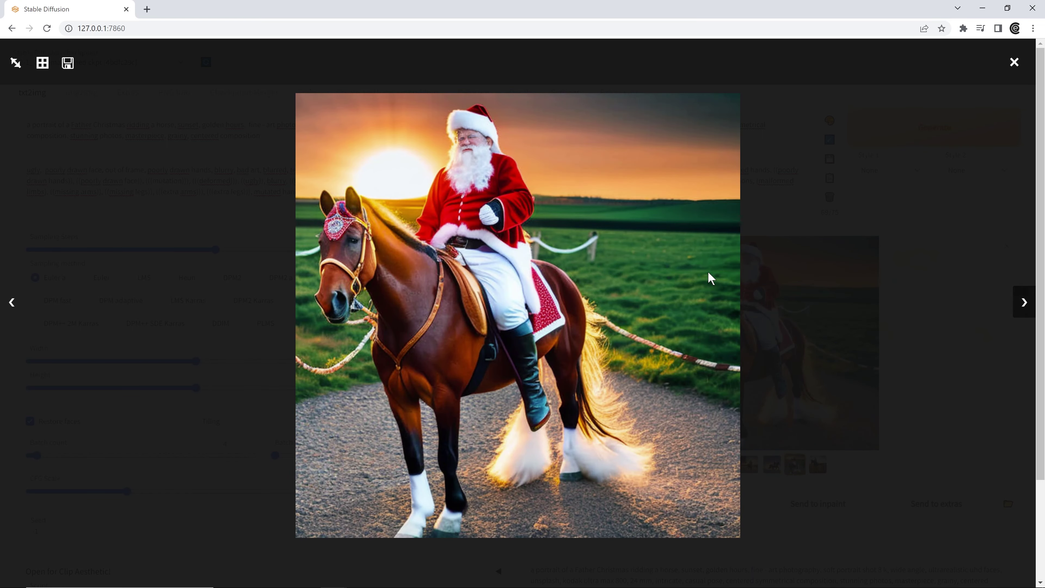
pyautogui.click(1023, 302)
pyautogui.click(1024, 303)
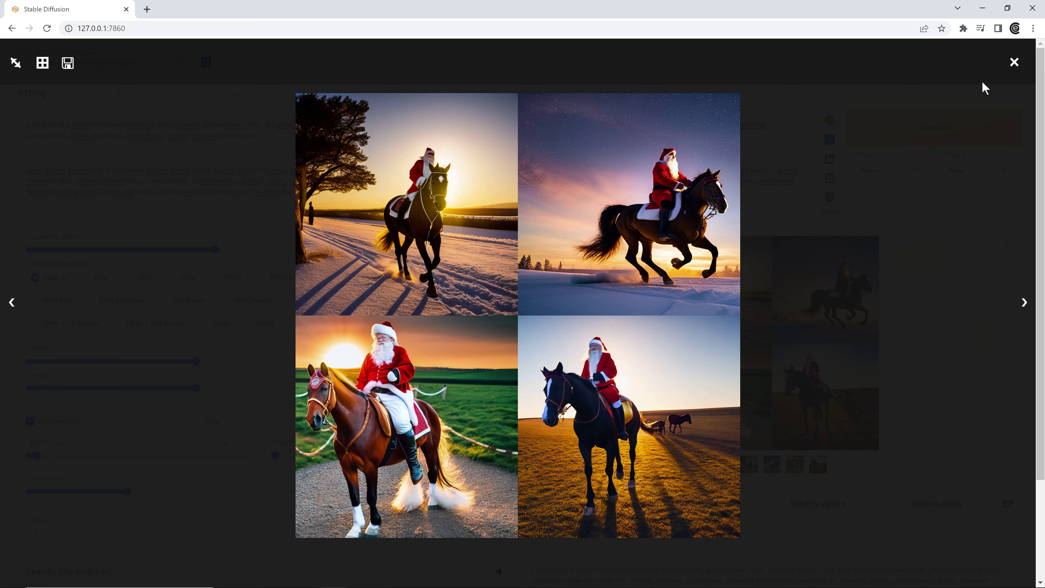
pyautogui.click(1014, 62)
pyautogui.click(181, 63)
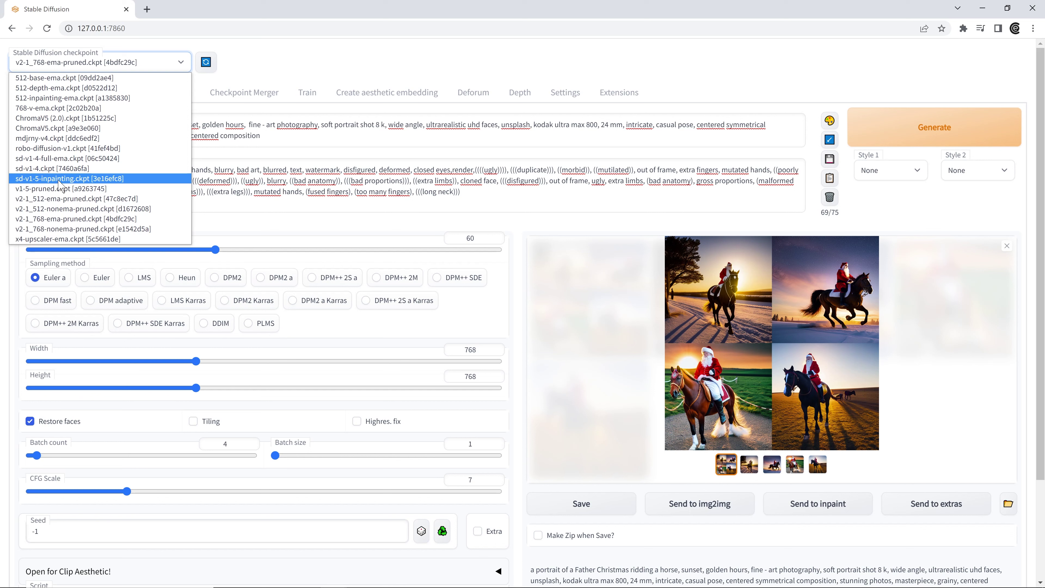
pyautogui.click(288, 70)
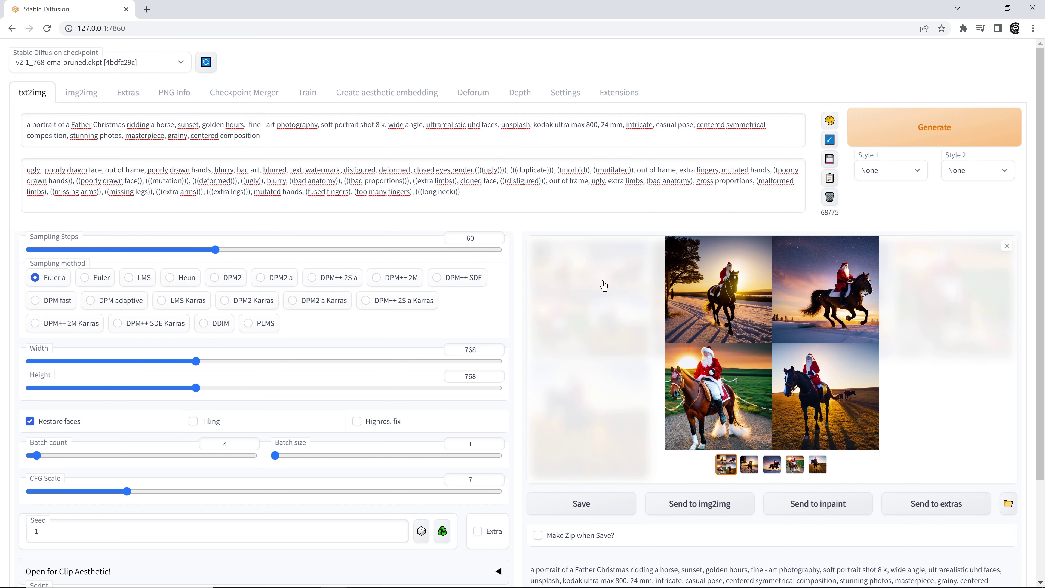
# Select the last Father Christmas image in the results and open it at full size
pyautogui.click(795, 465)
pyautogui.click(817, 465)
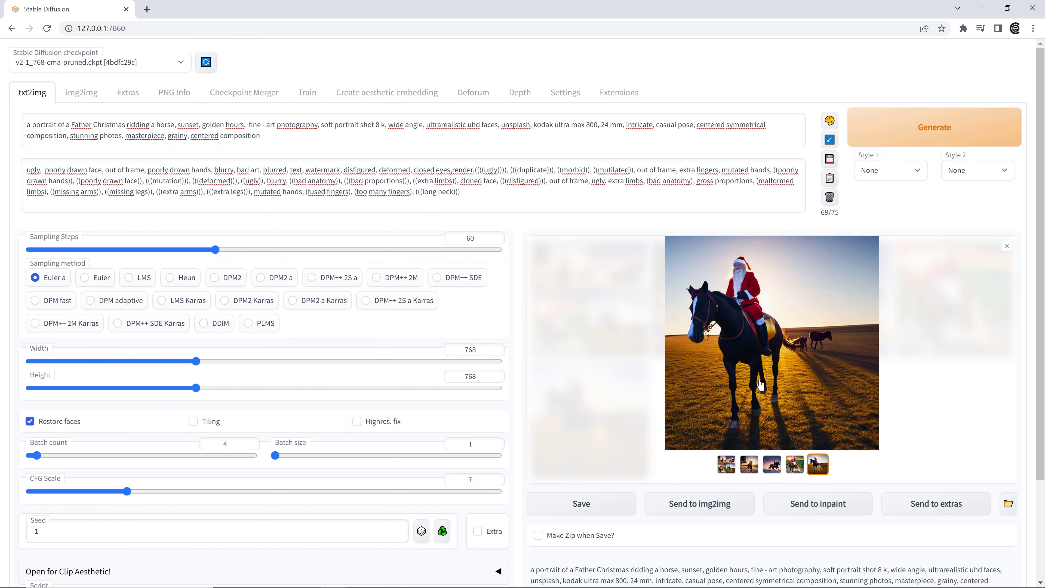
pyautogui.click(728, 346)
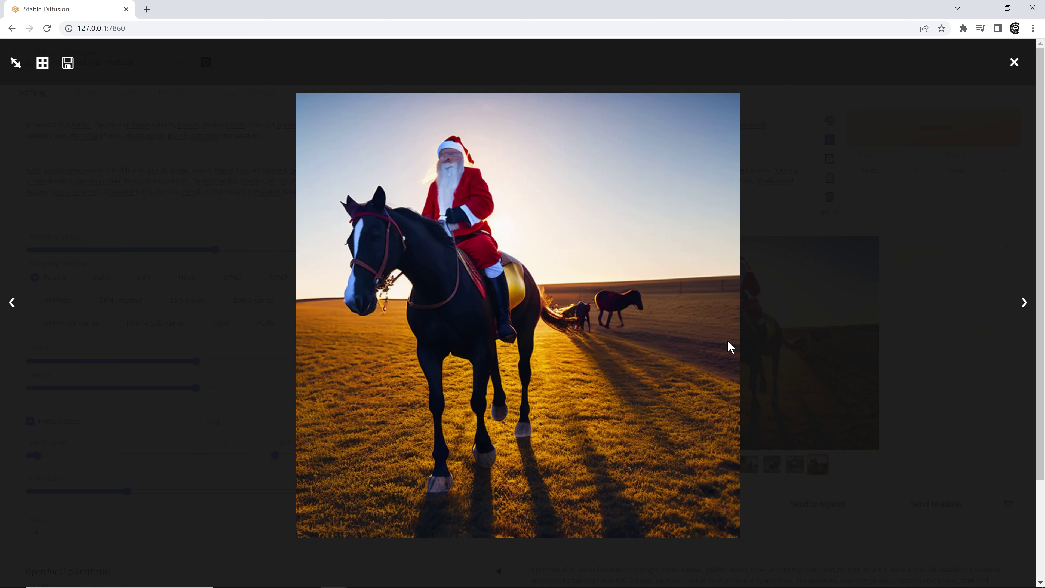